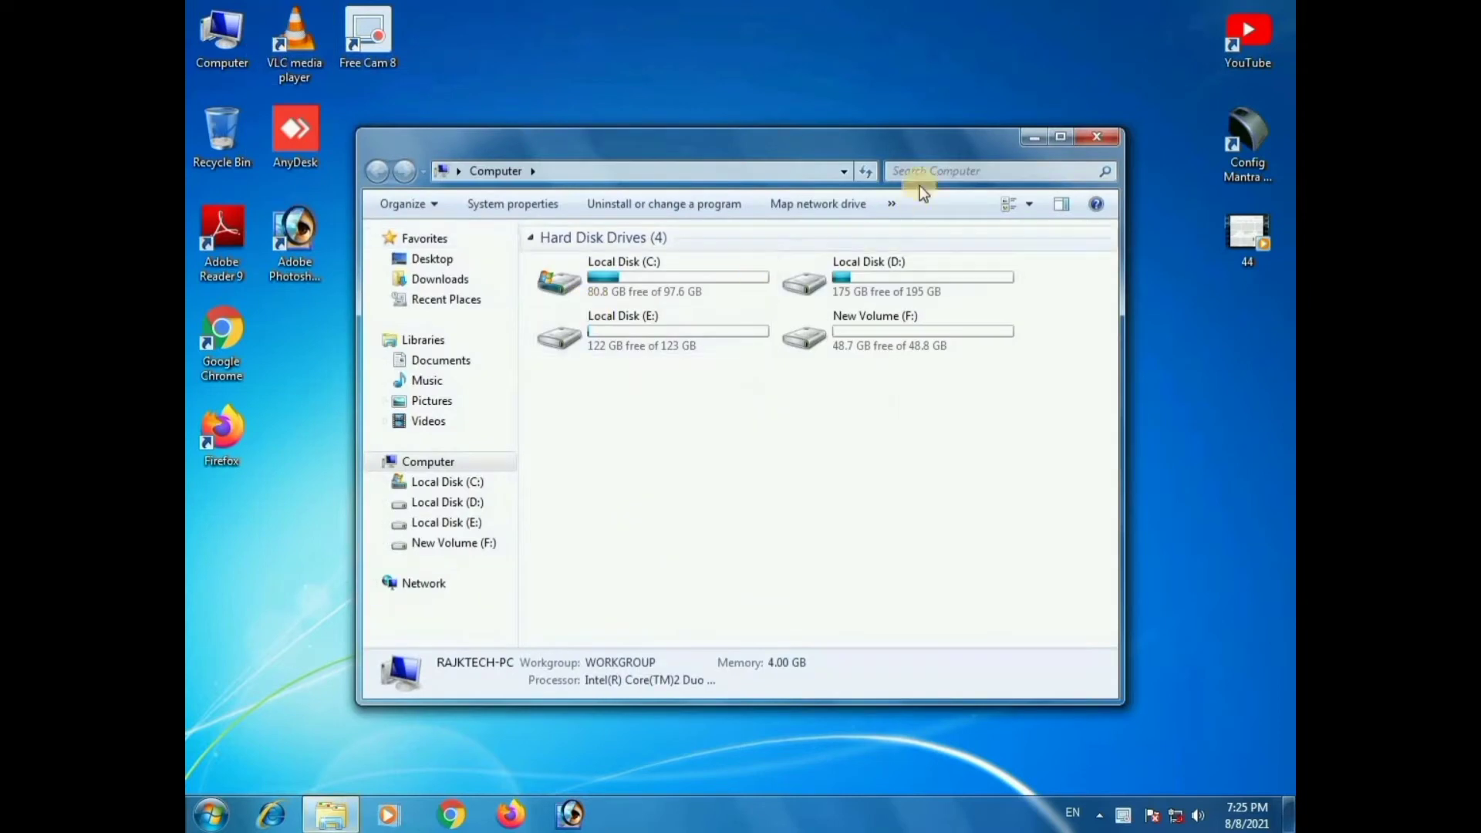
Maximize the Computer window and look over the listed hard disk drives, refreshing the view.
click(1060, 138)
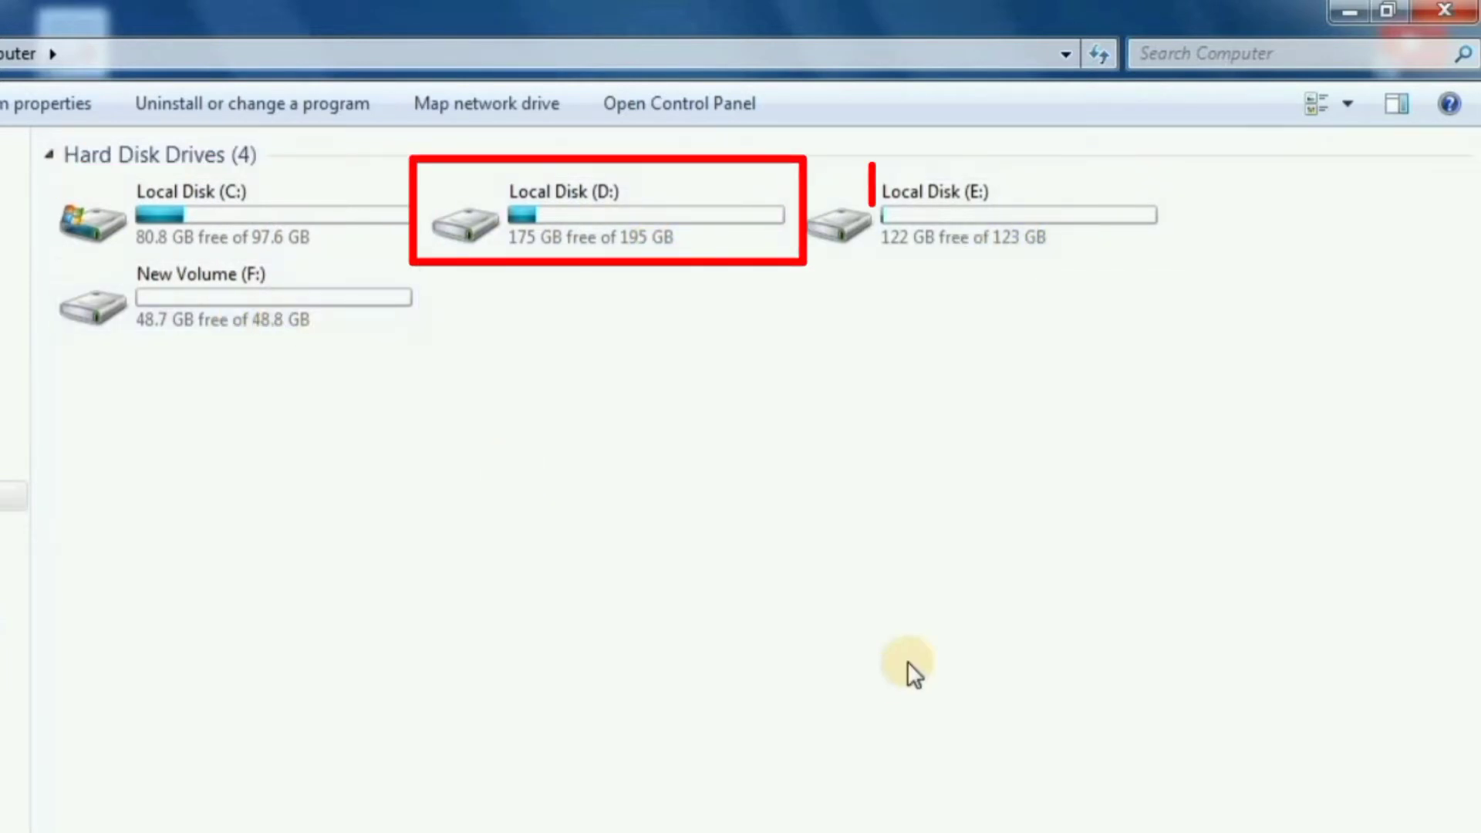
right_click(784, 527)
right_click(753, 568)
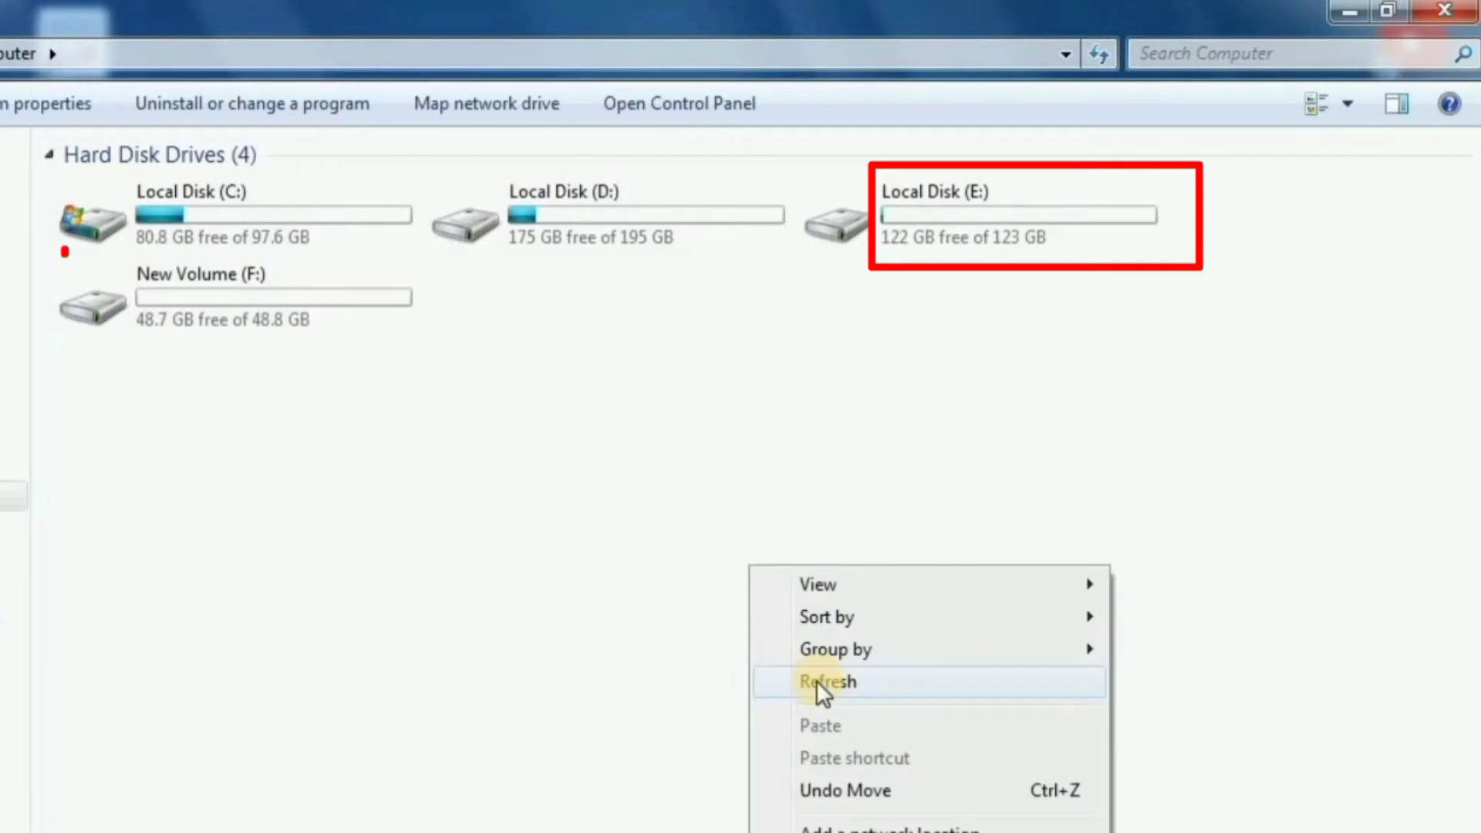
click(816, 680)
drag(1174, 640, 191, 181)
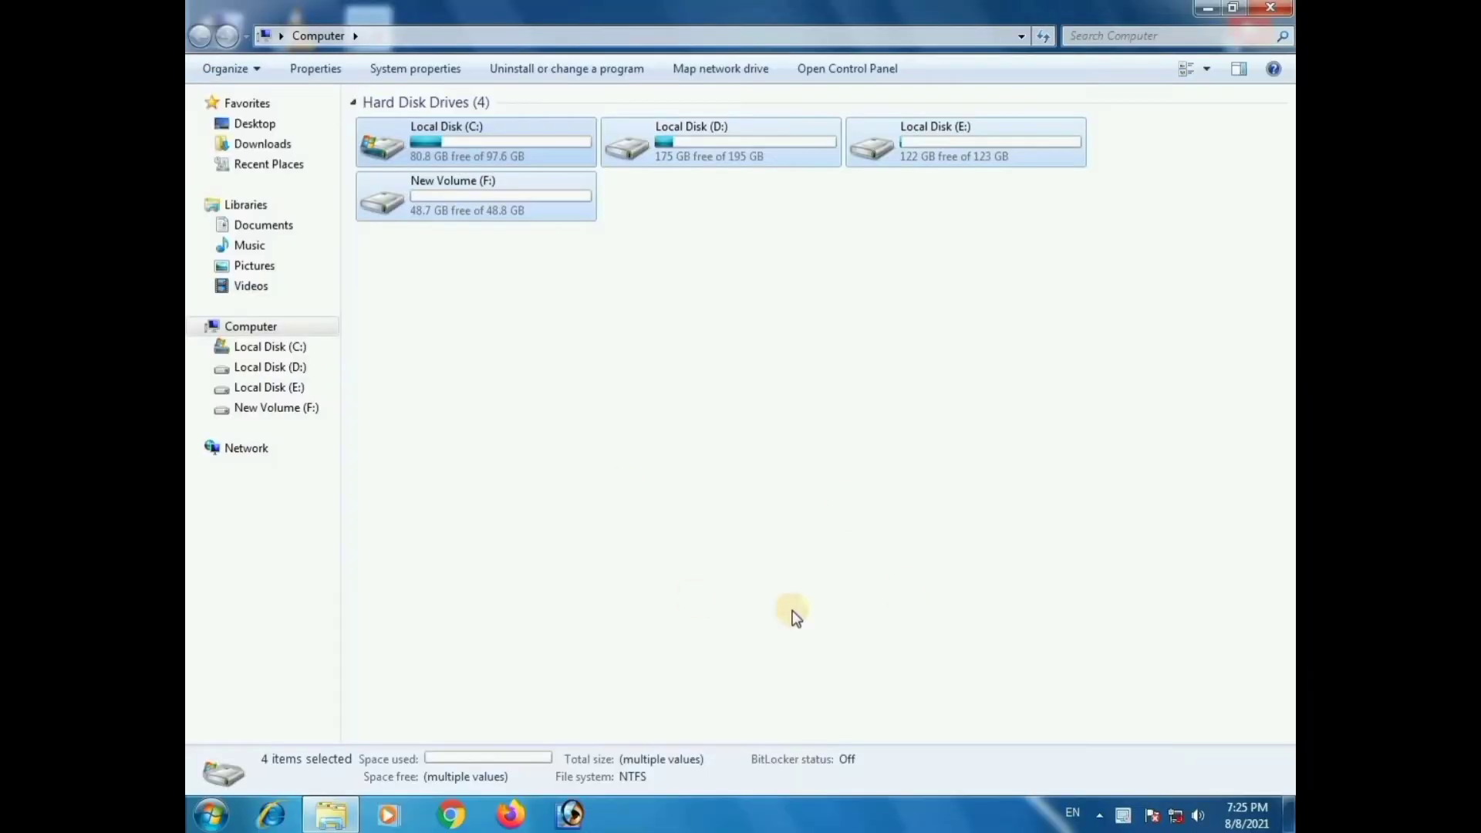
right_click(796, 511)
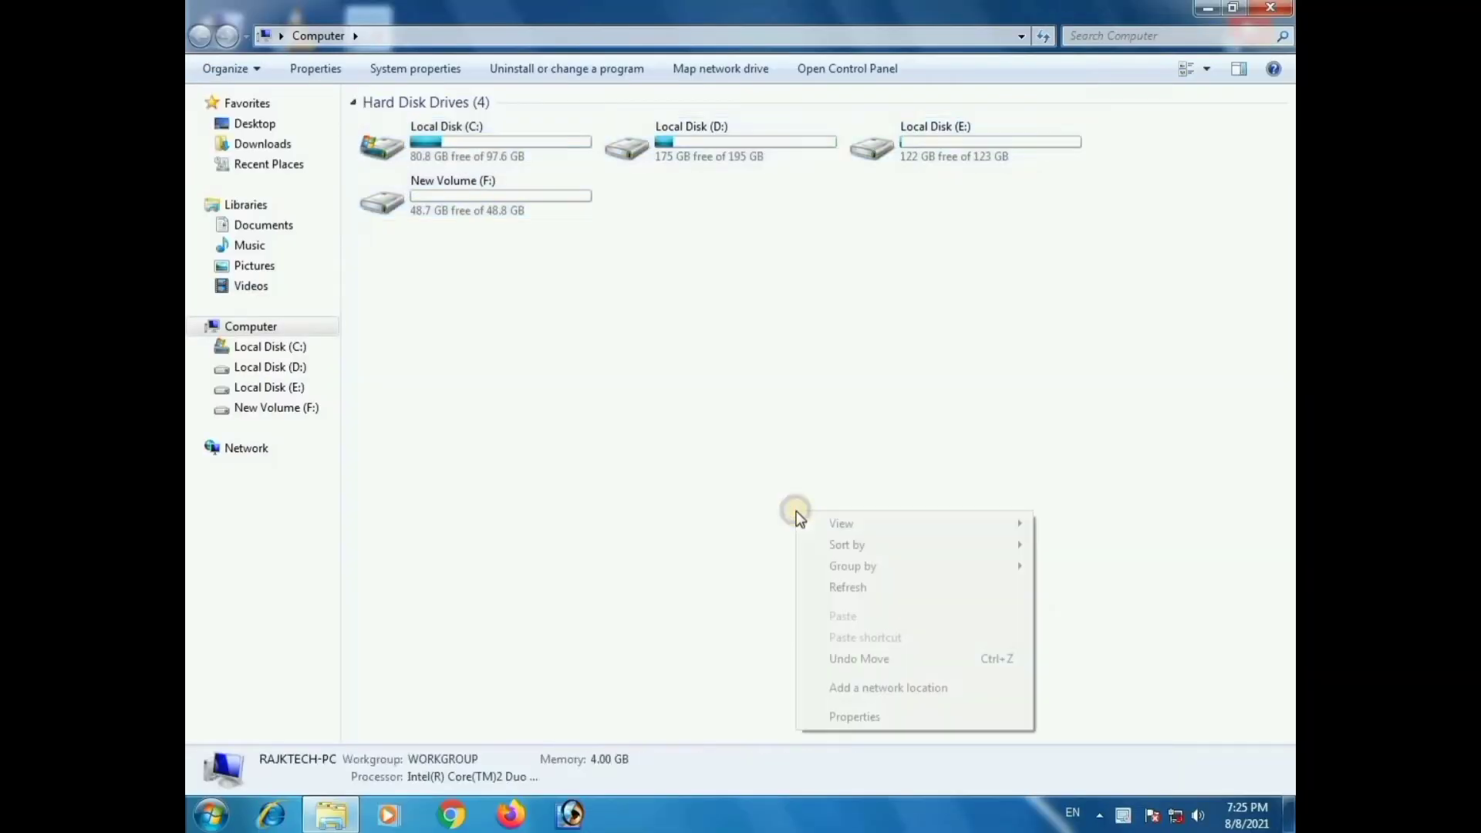
click(877, 595)
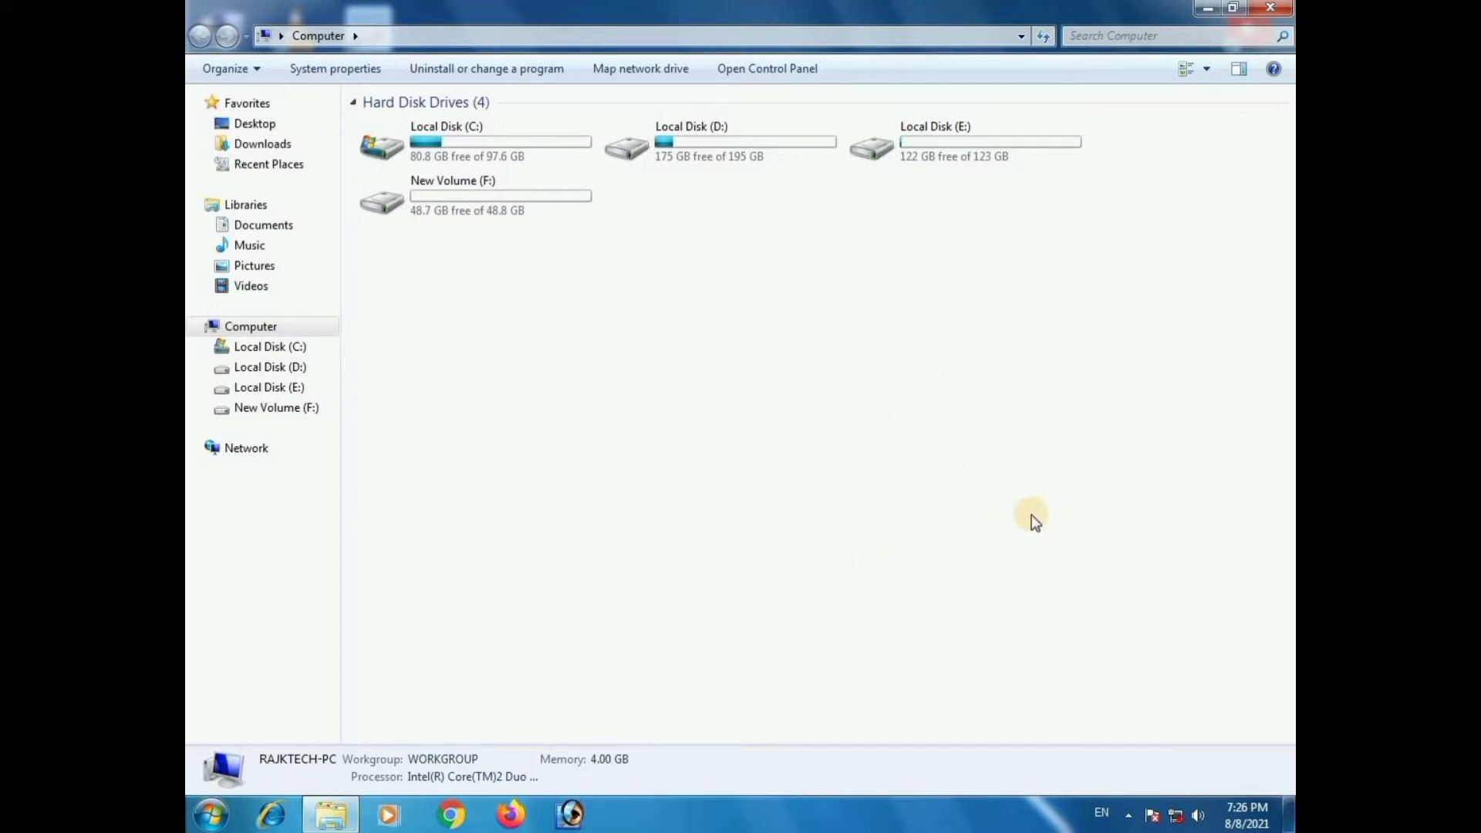
right_click(949, 413)
click(1019, 488)
right_click(1020, 488)
click(1056, 554)
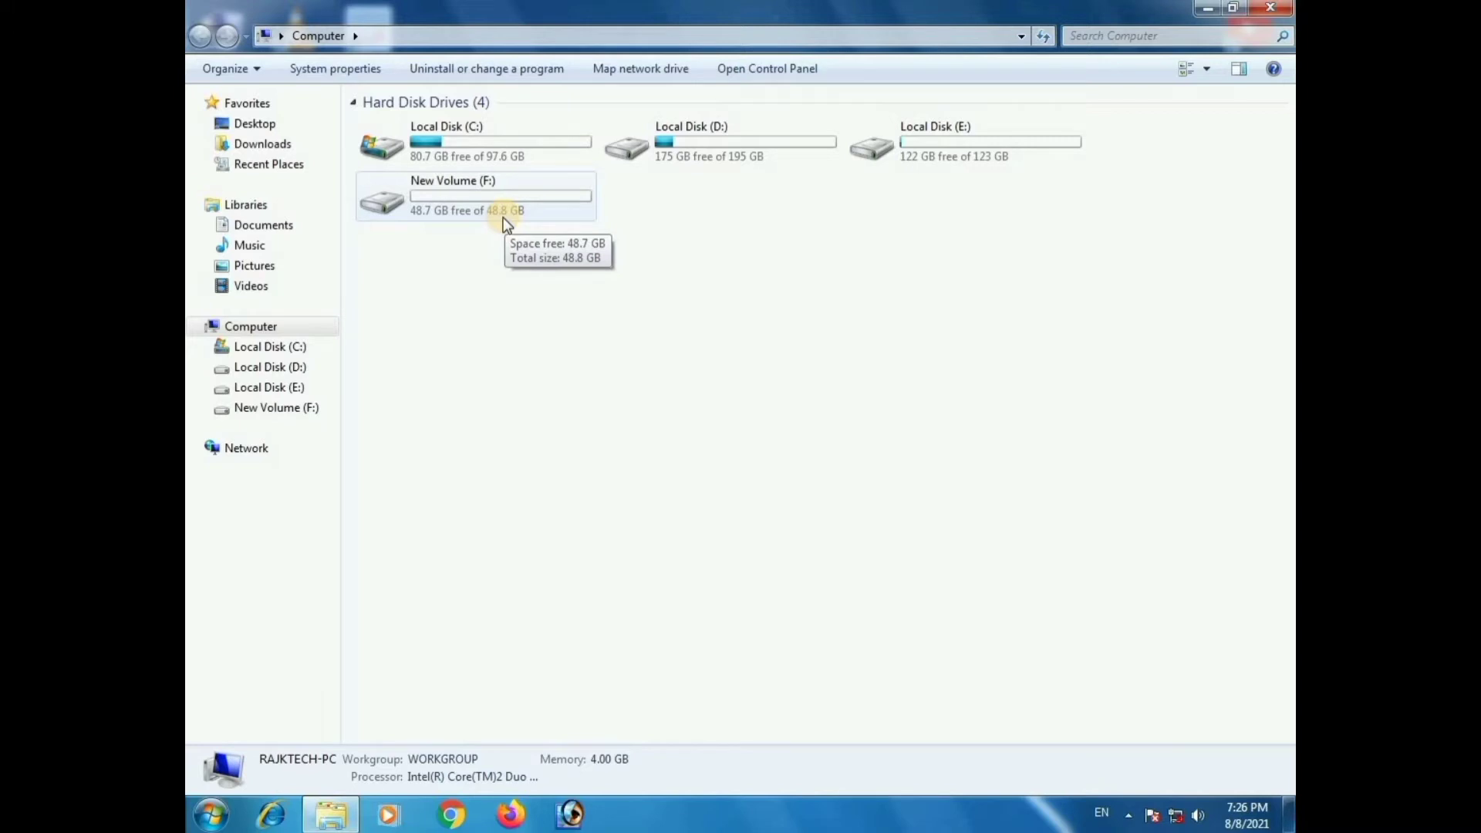
right_click(645, 344)
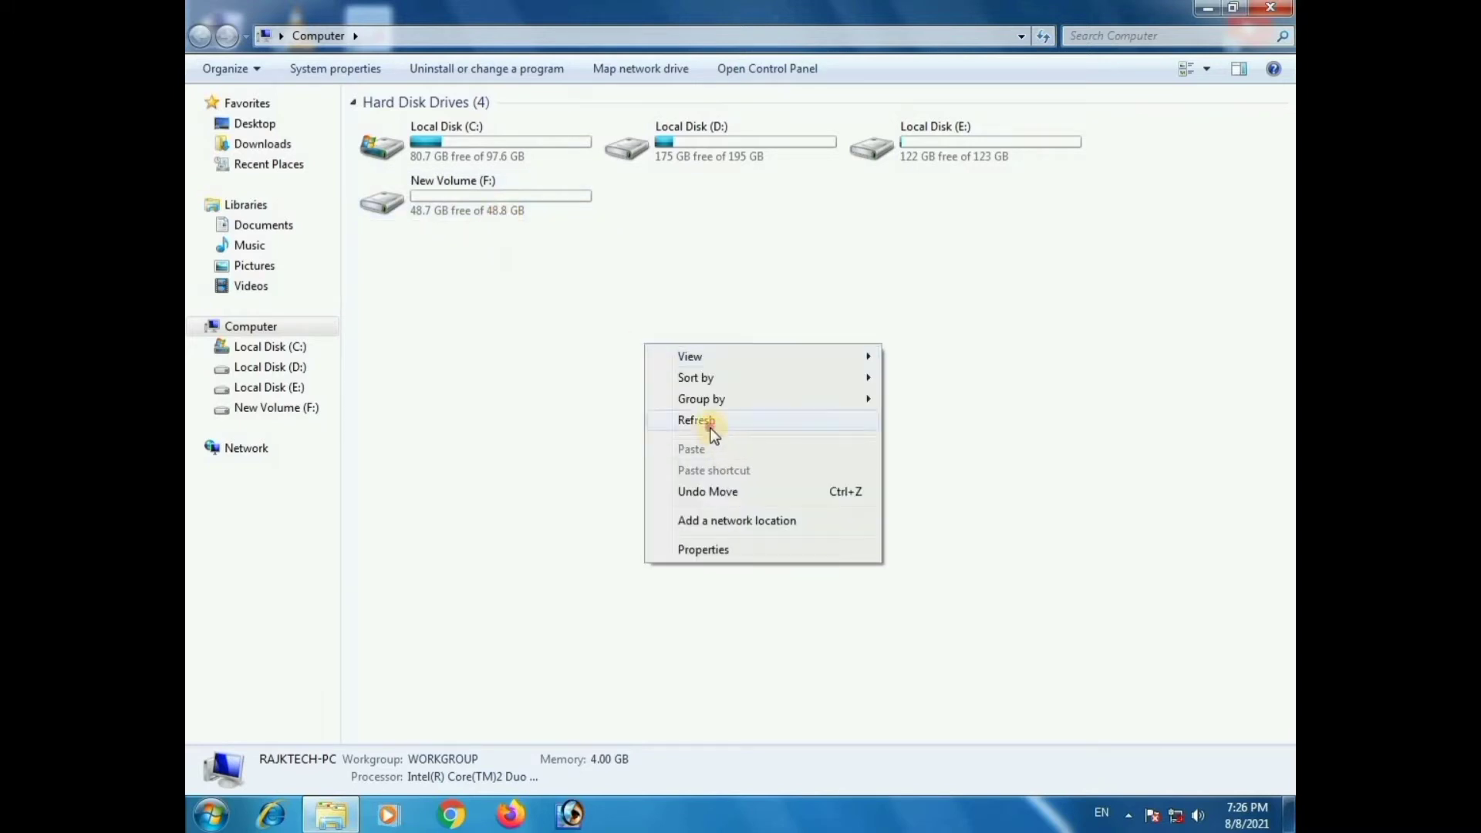
click(709, 427)
right_click(709, 427)
click(783, 505)
right_click(612, 354)
click(673, 434)
right_click(675, 436)
click(748, 521)
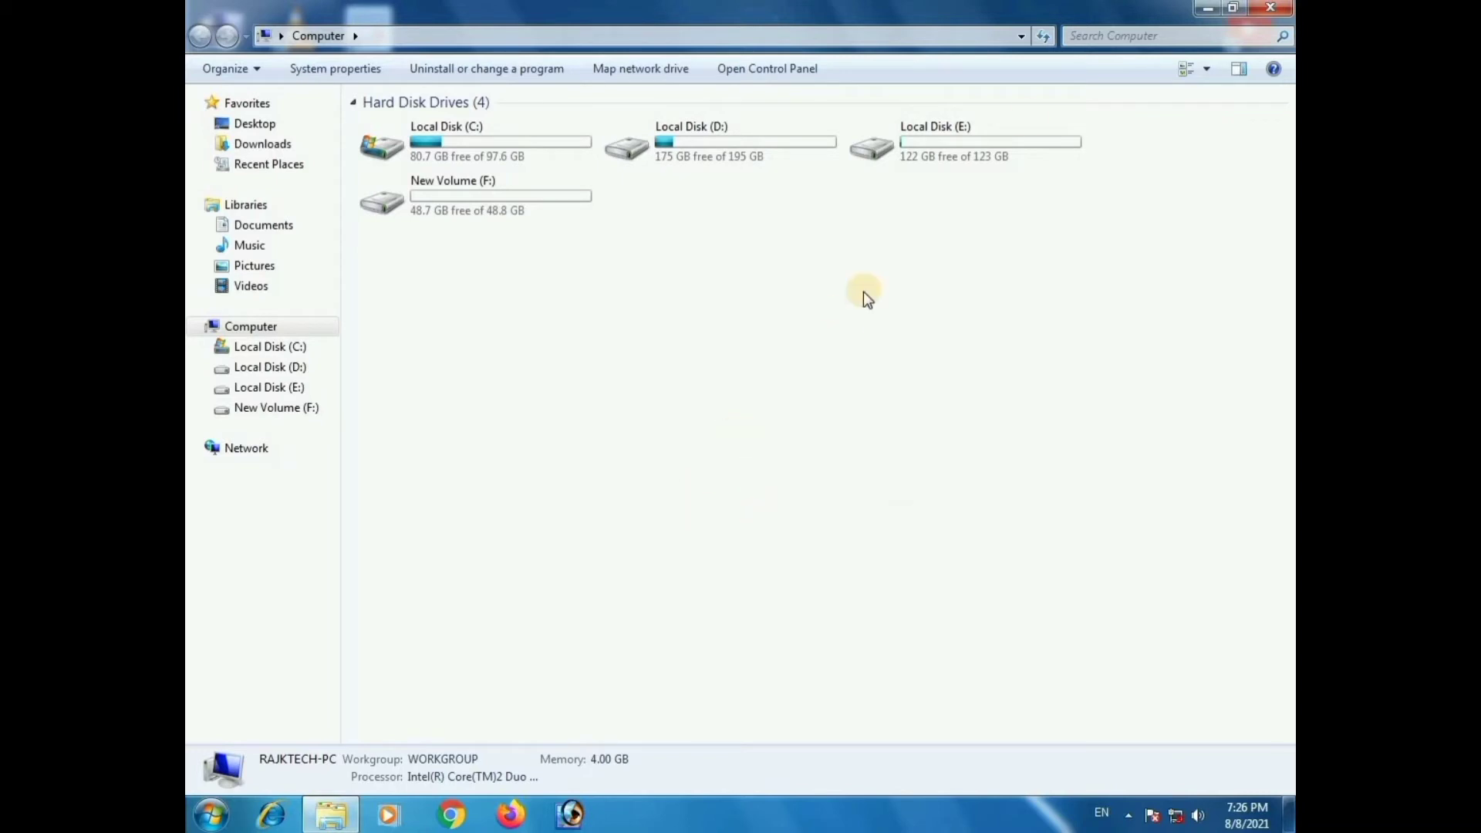
Close the Computer window and refresh the desktop.
click(1271, 8)
right_click(711, 121)
click(752, 172)
right_click(753, 175)
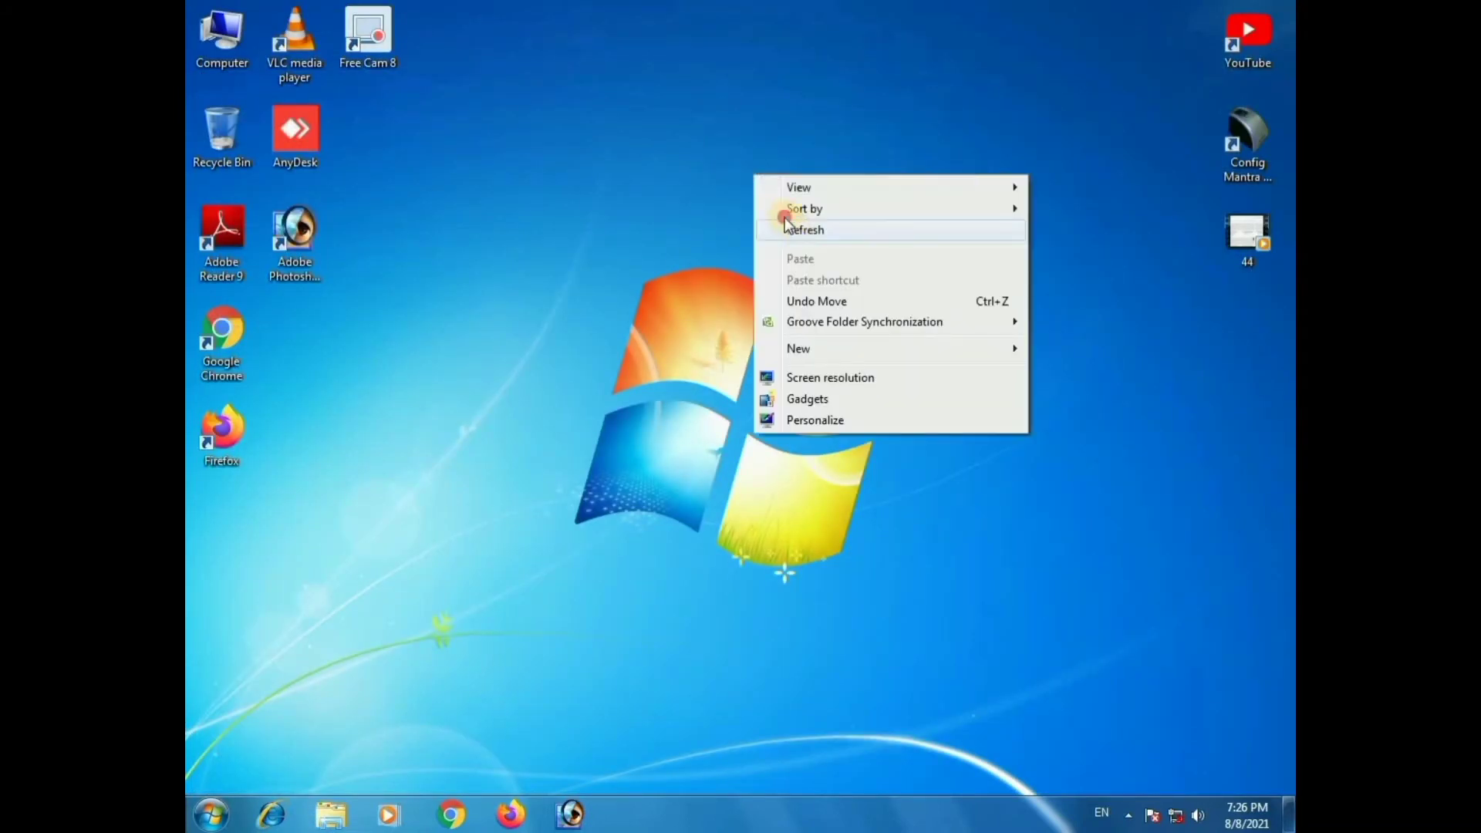
click(786, 225)
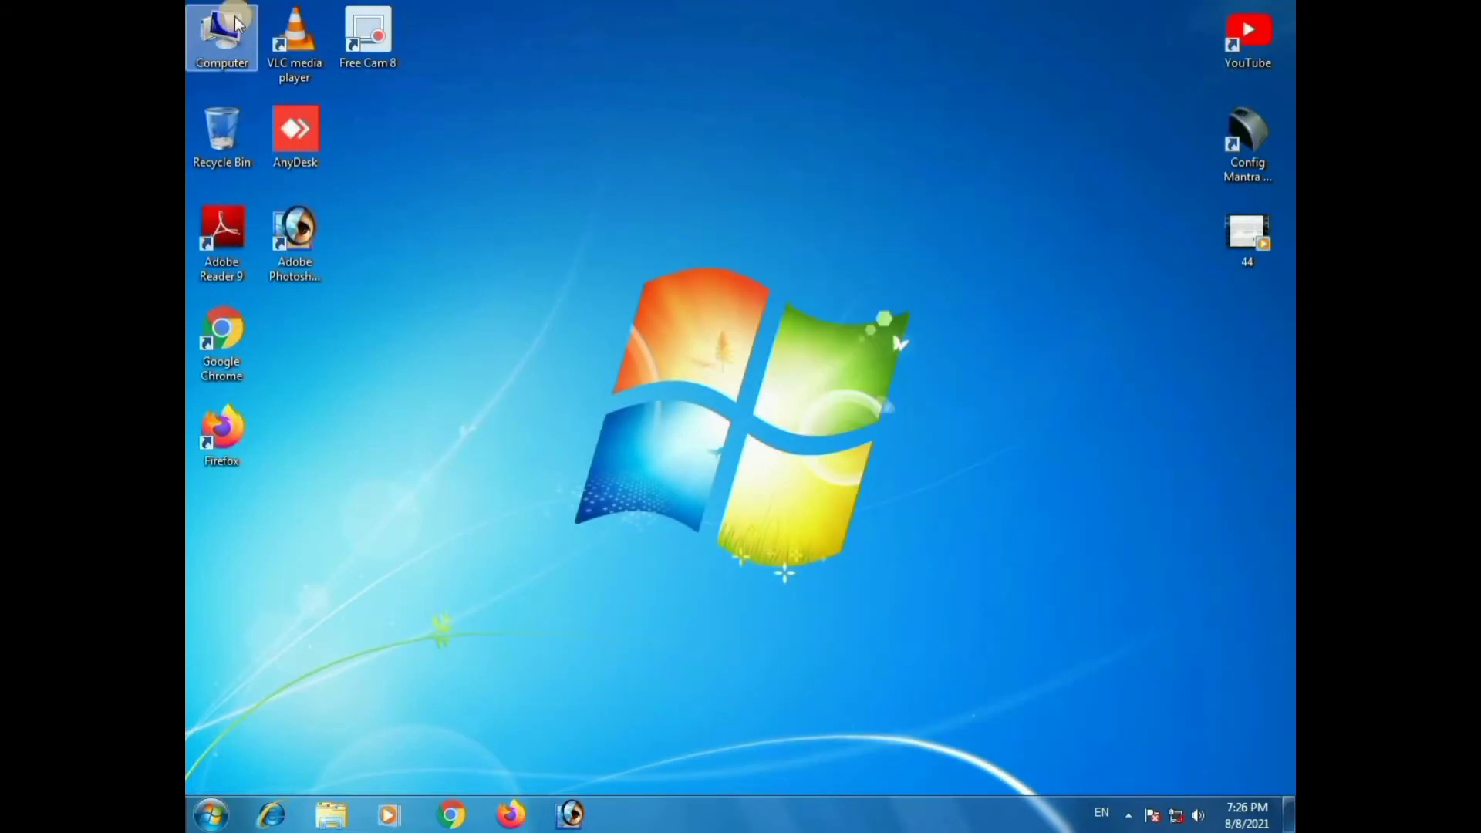
Open Computer Management for this computer, maximize it, and show Disk Management under Storage.
right_click(236, 57)
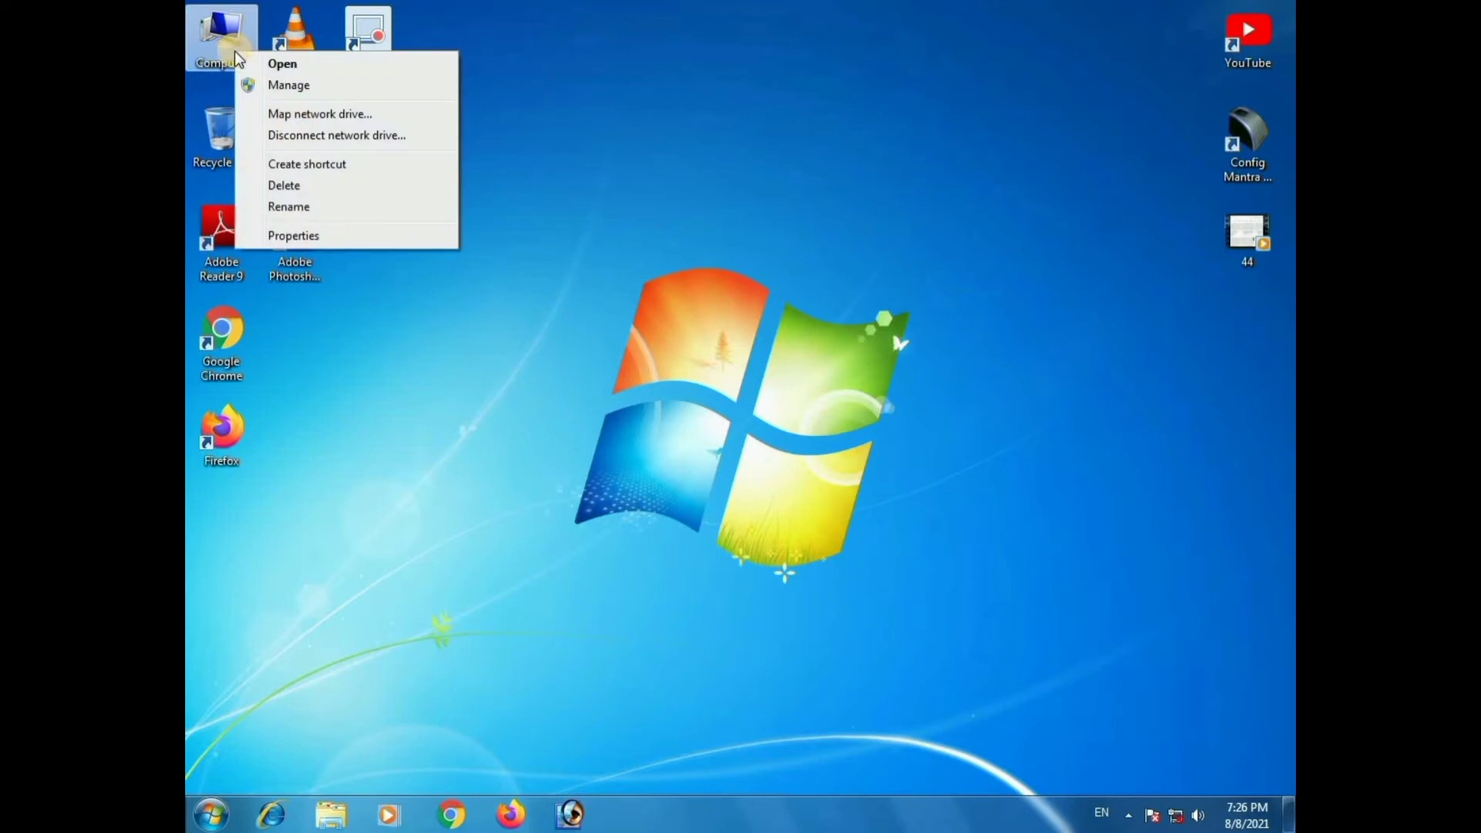
click(317, 90)
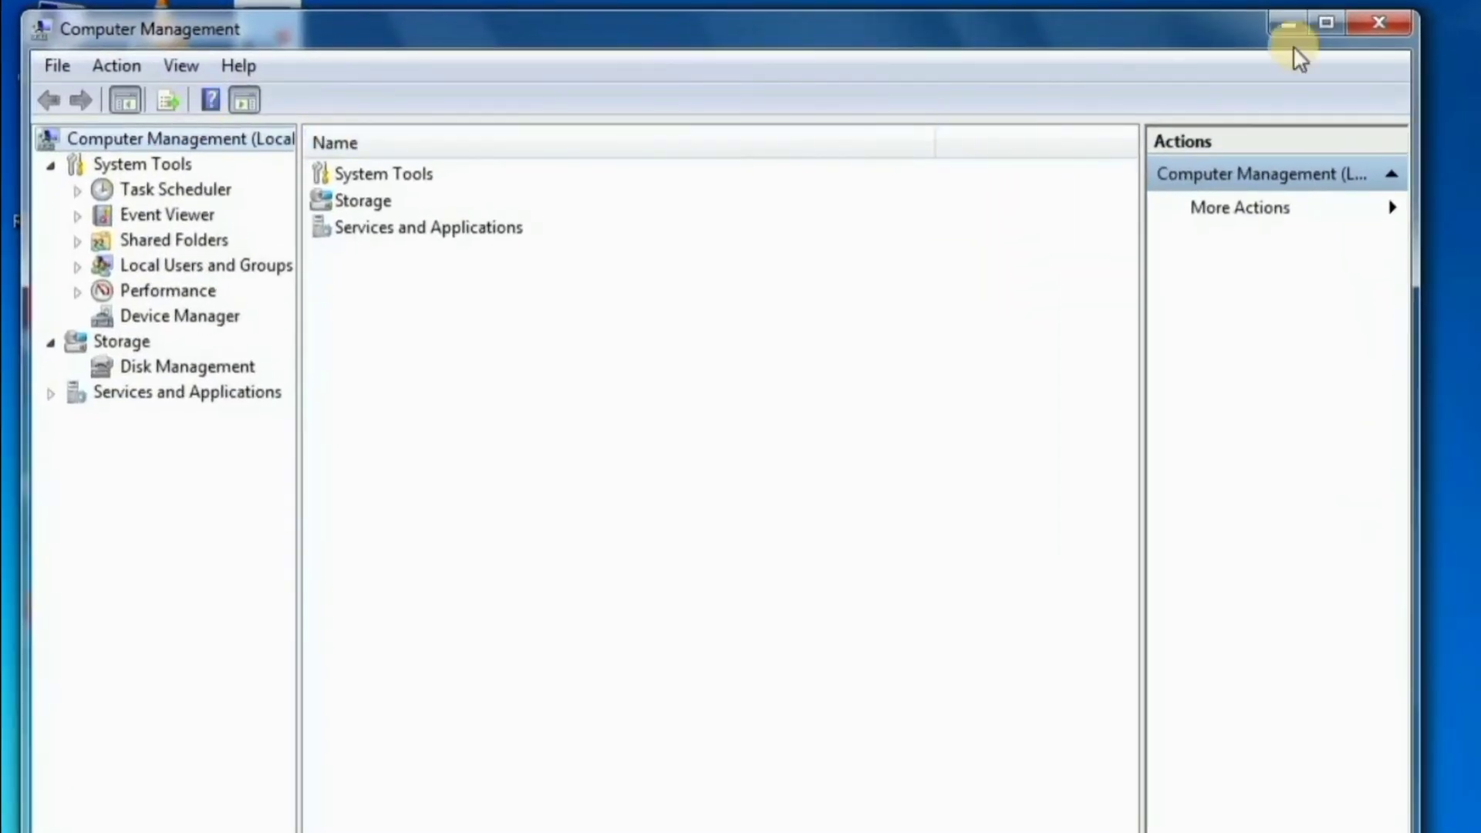
click(1327, 30)
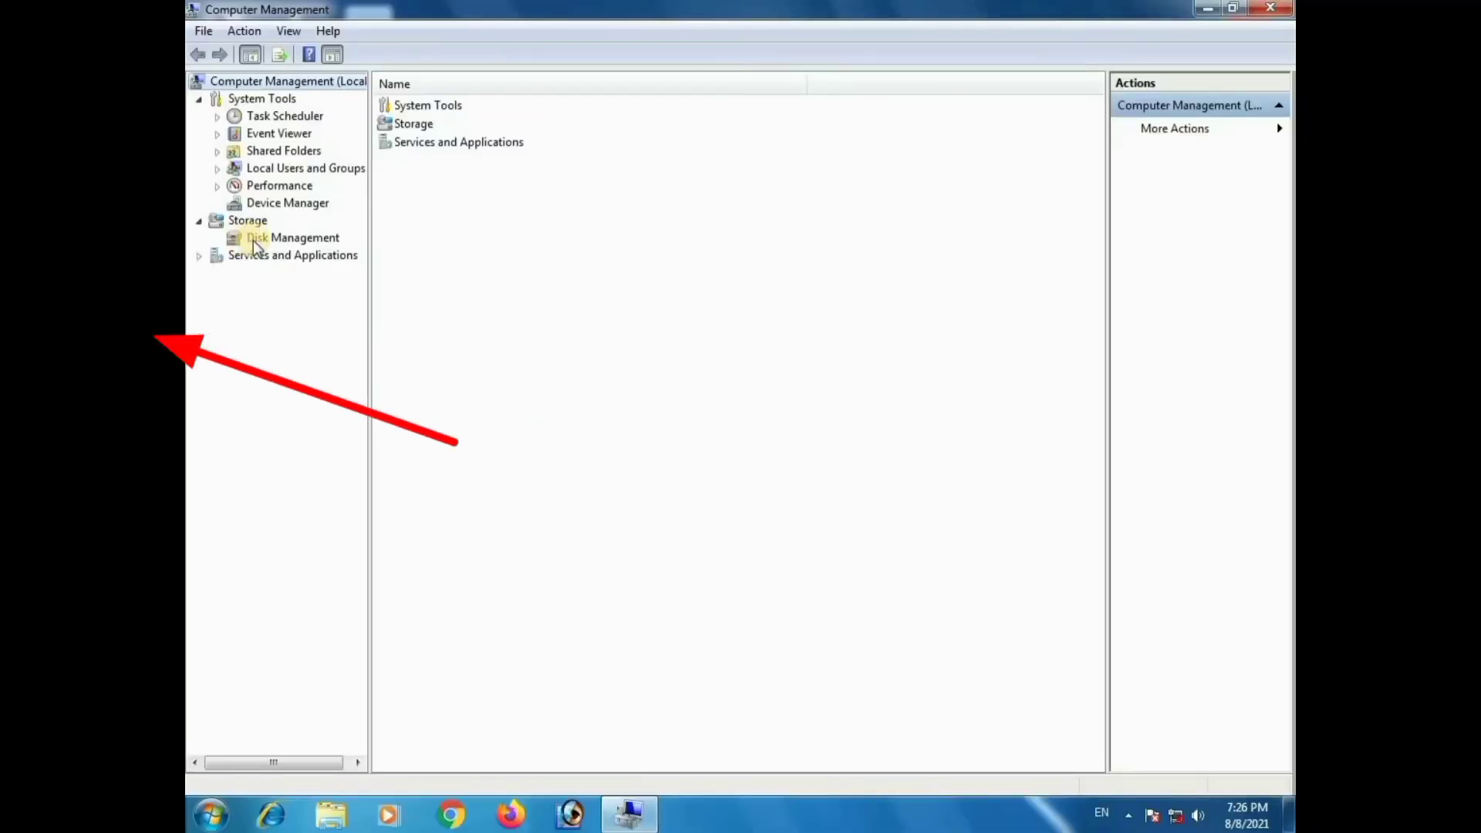
click(105, 336)
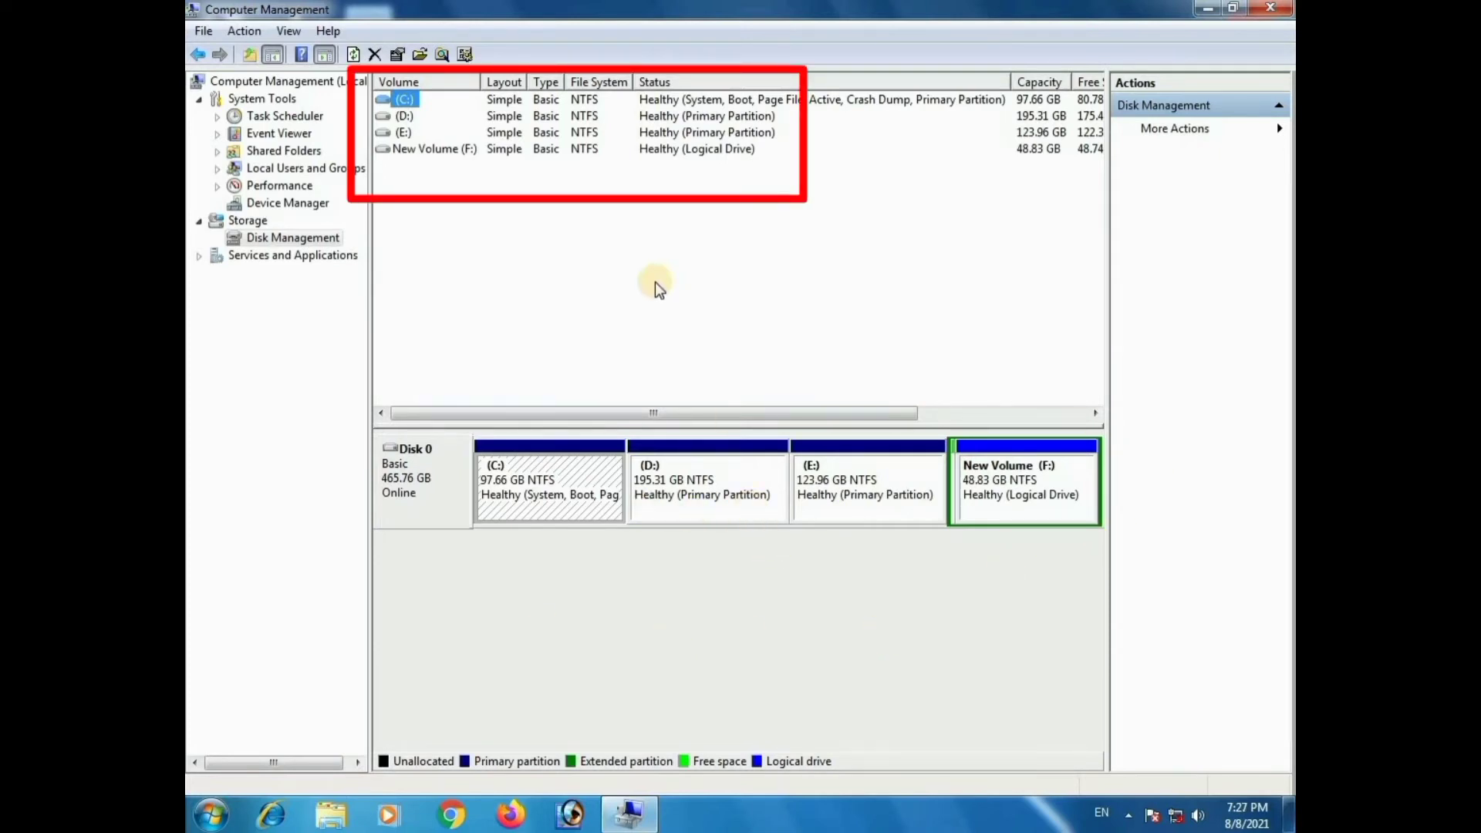
click(572, 655)
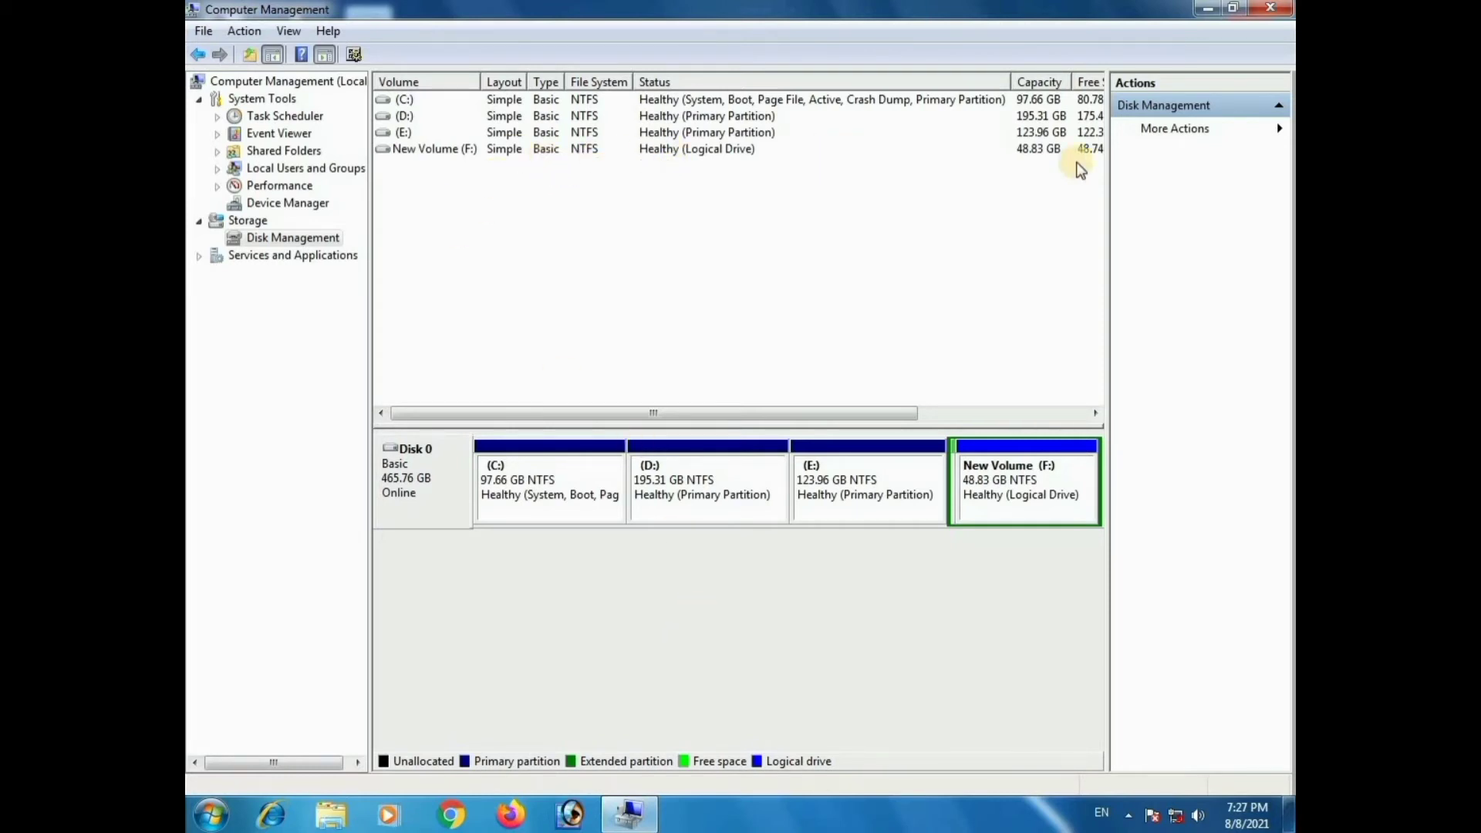
Shrink New Volume (F:) by 20000 MB.
right_click(423, 150)
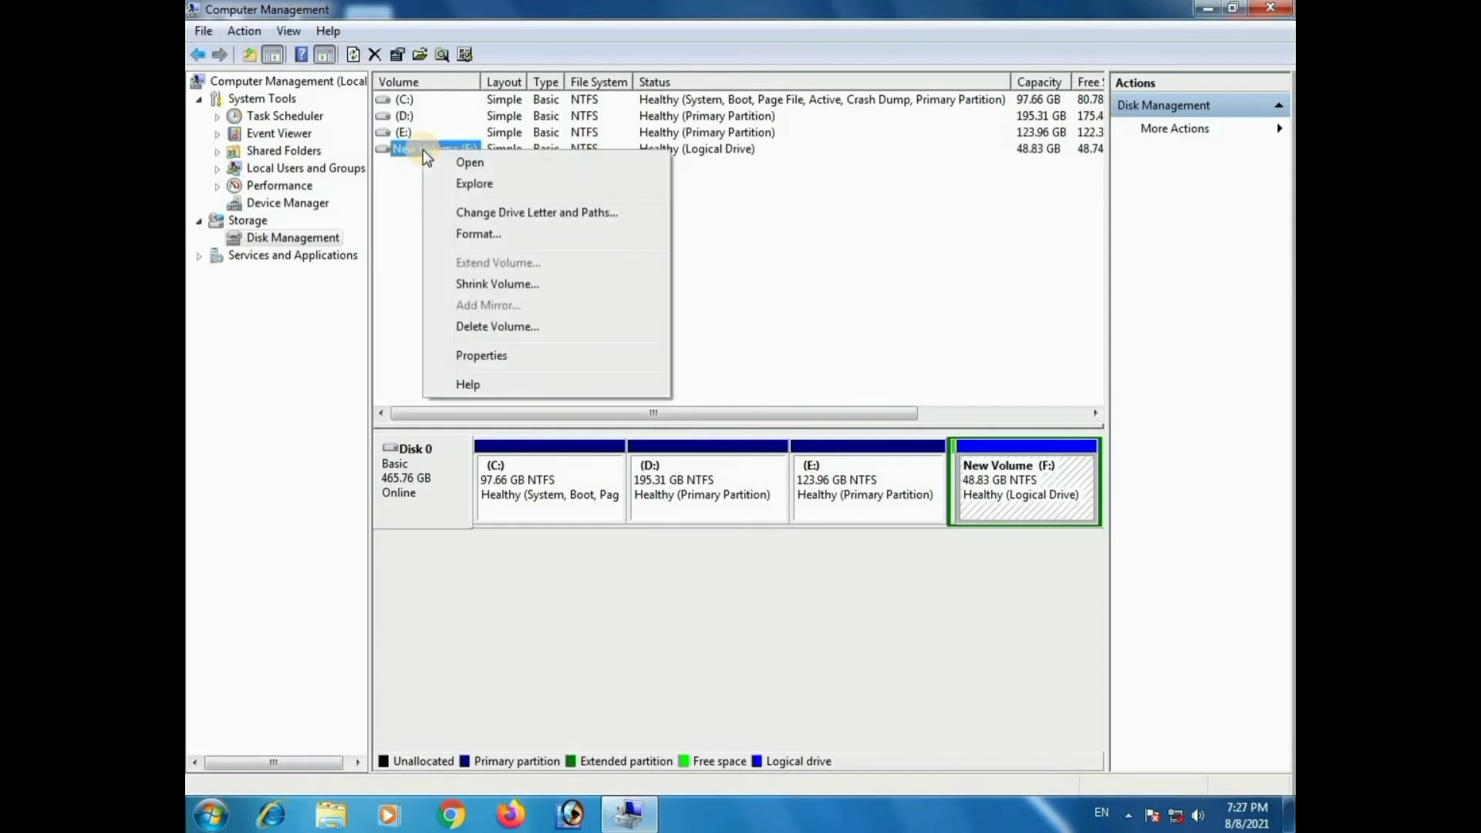
click(523, 284)
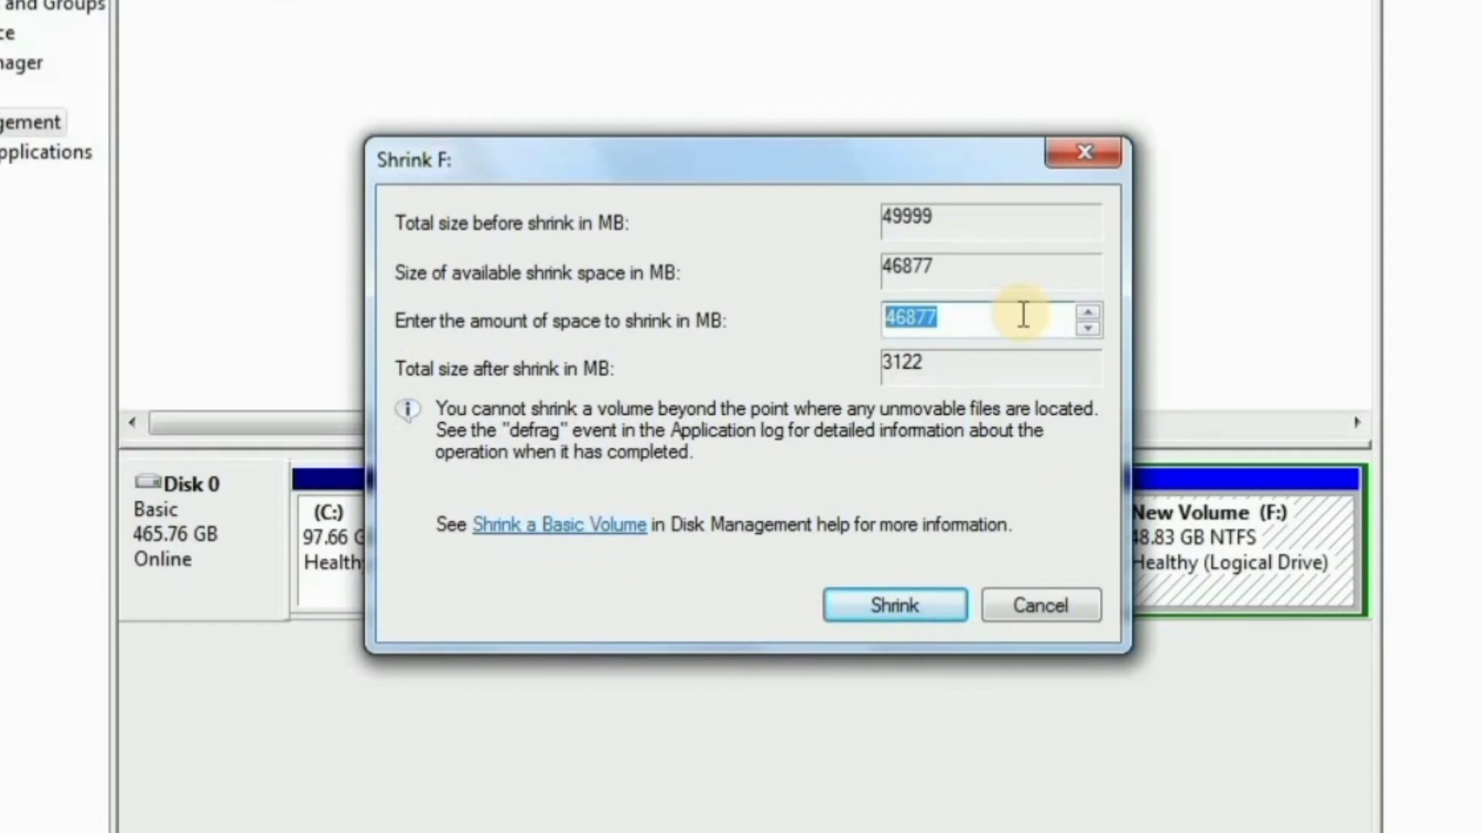
click(926, 318)
double_click(910, 318)
text(20000)
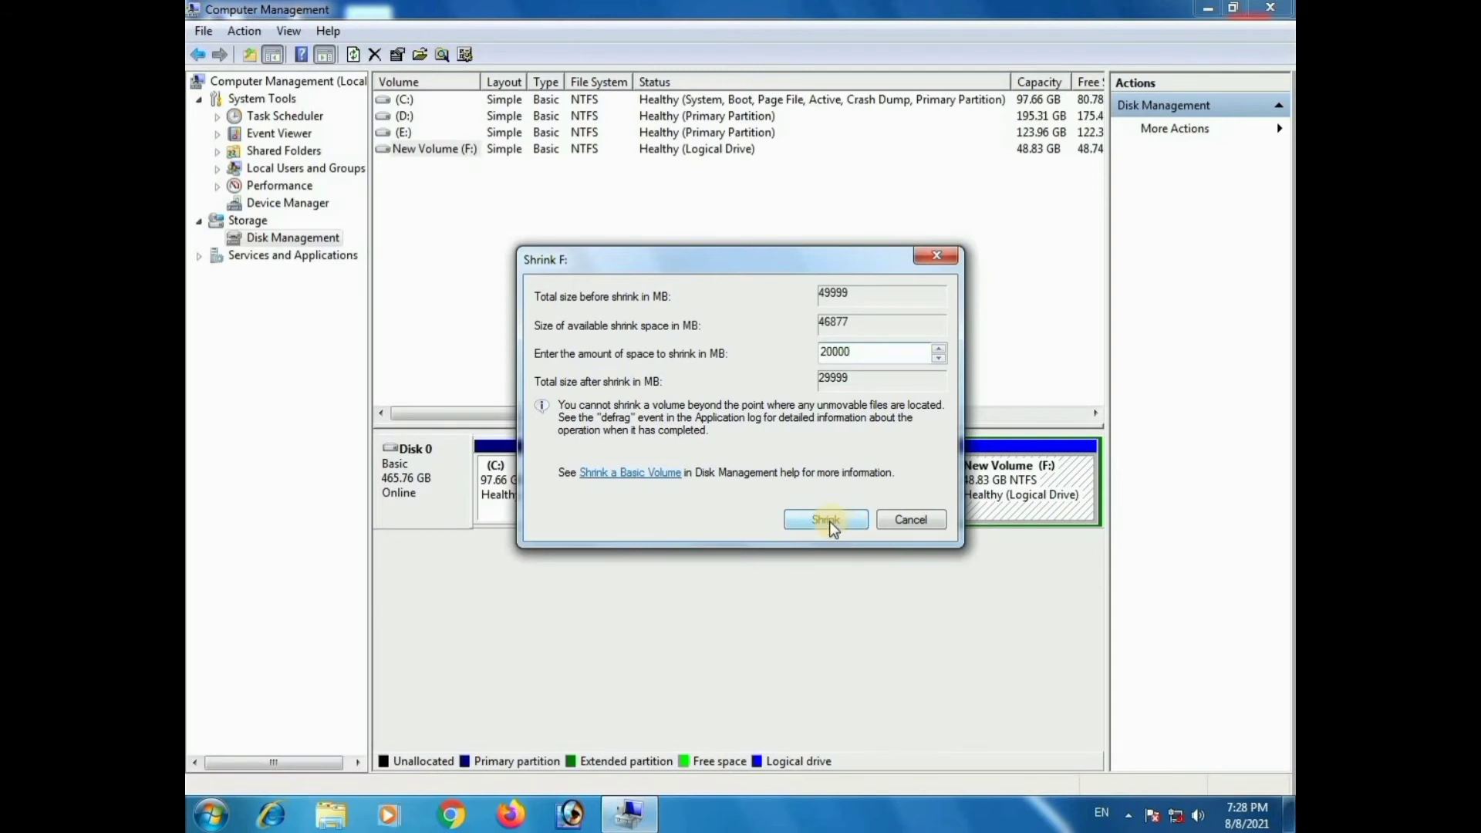
click(830, 521)
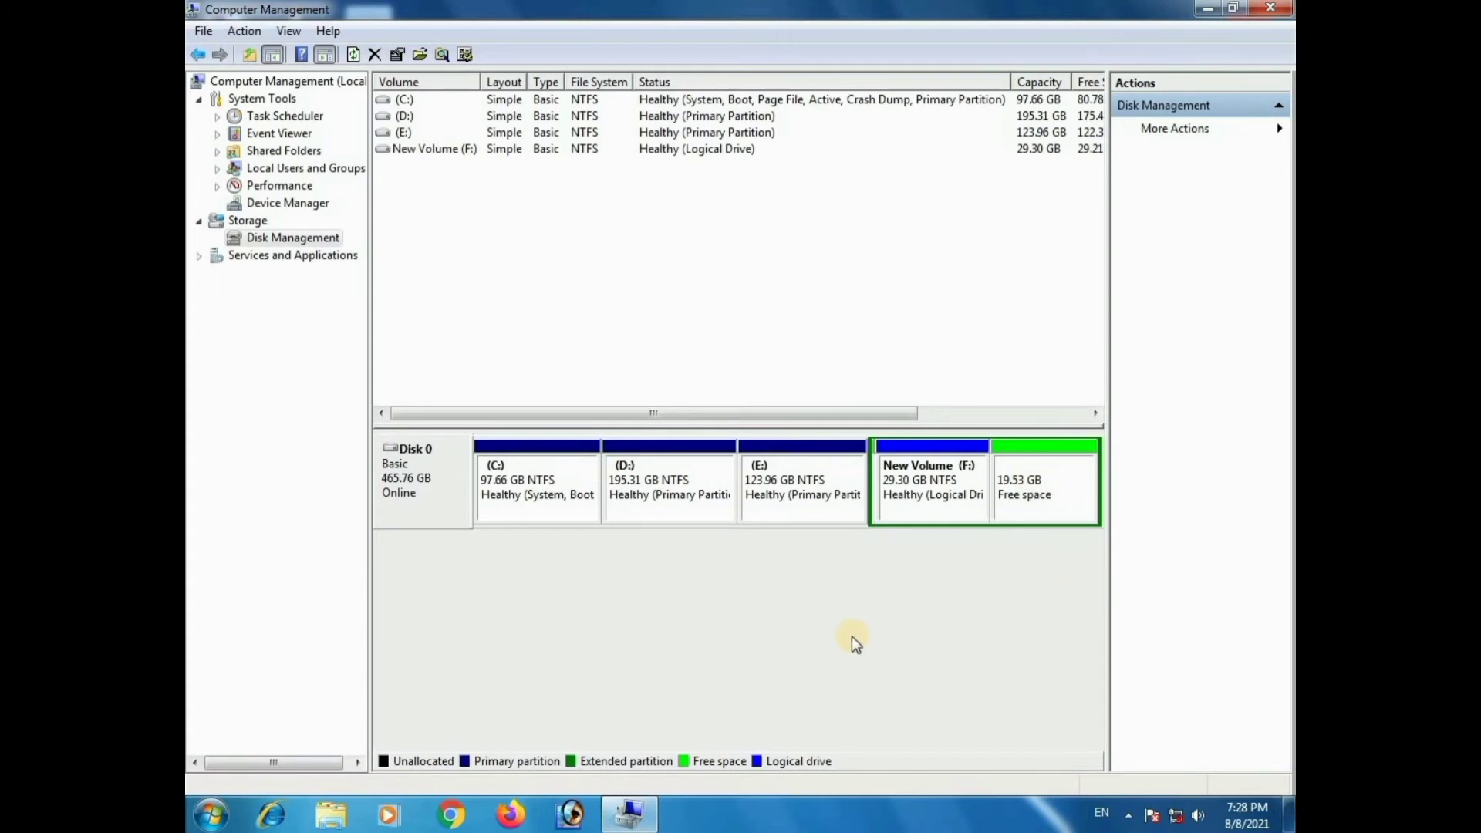
Create a 19999 MB simple volume in the free space with drive letter G, NTFS, default allocation unit, label New Volume and quick format.
right_click(1017, 499)
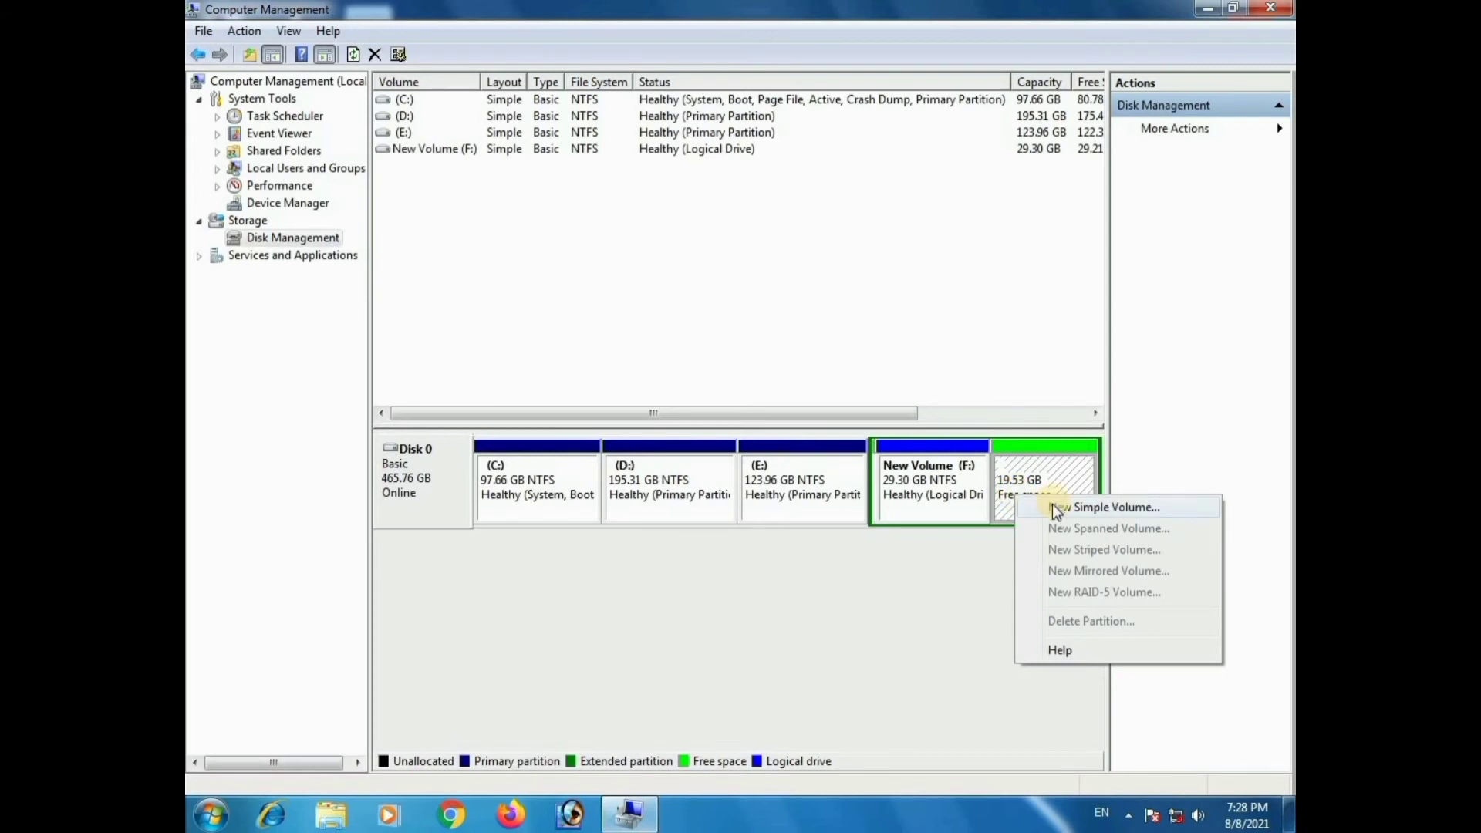
click(1126, 516)
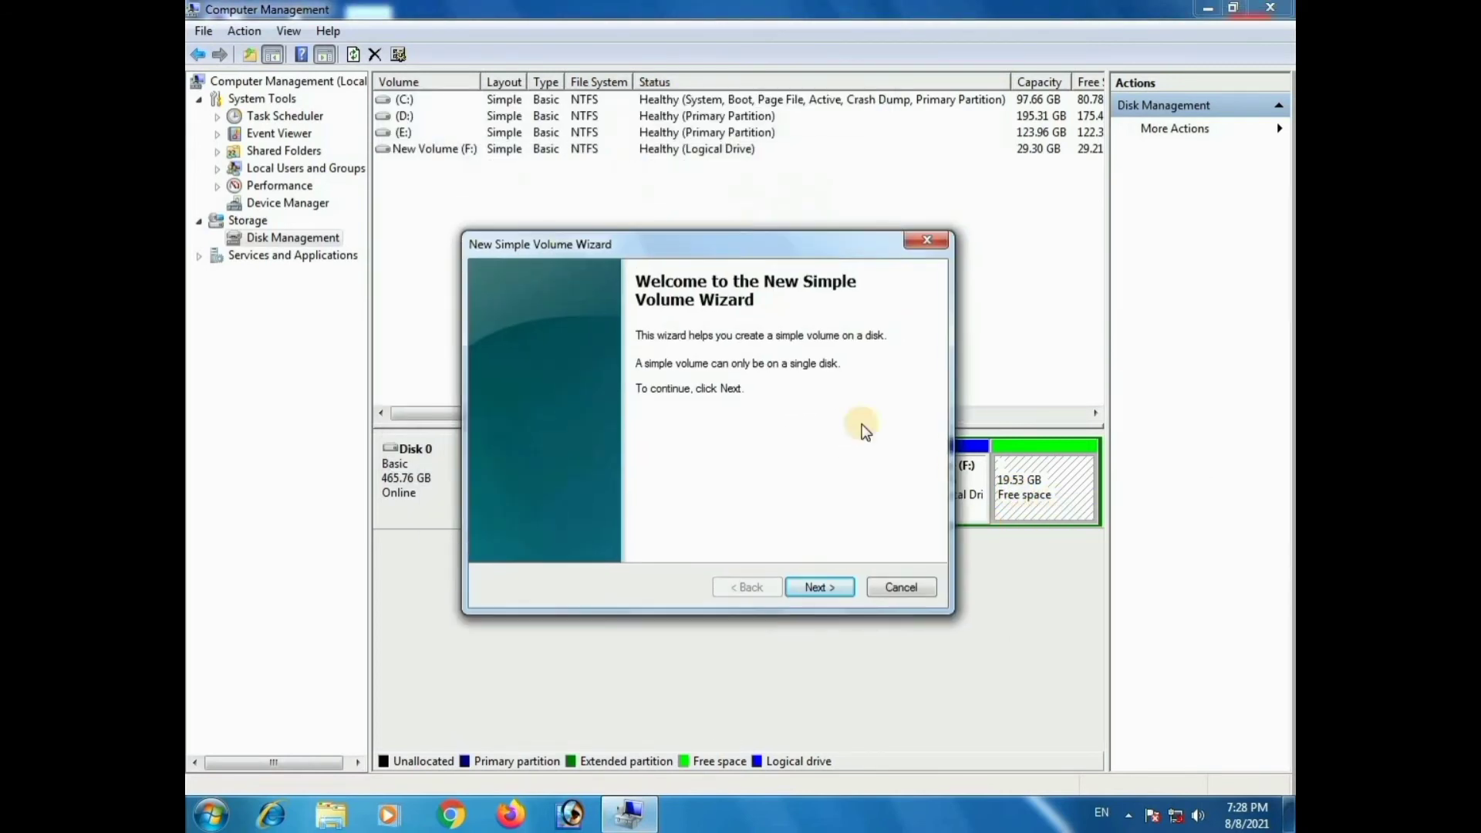
click(812, 588)
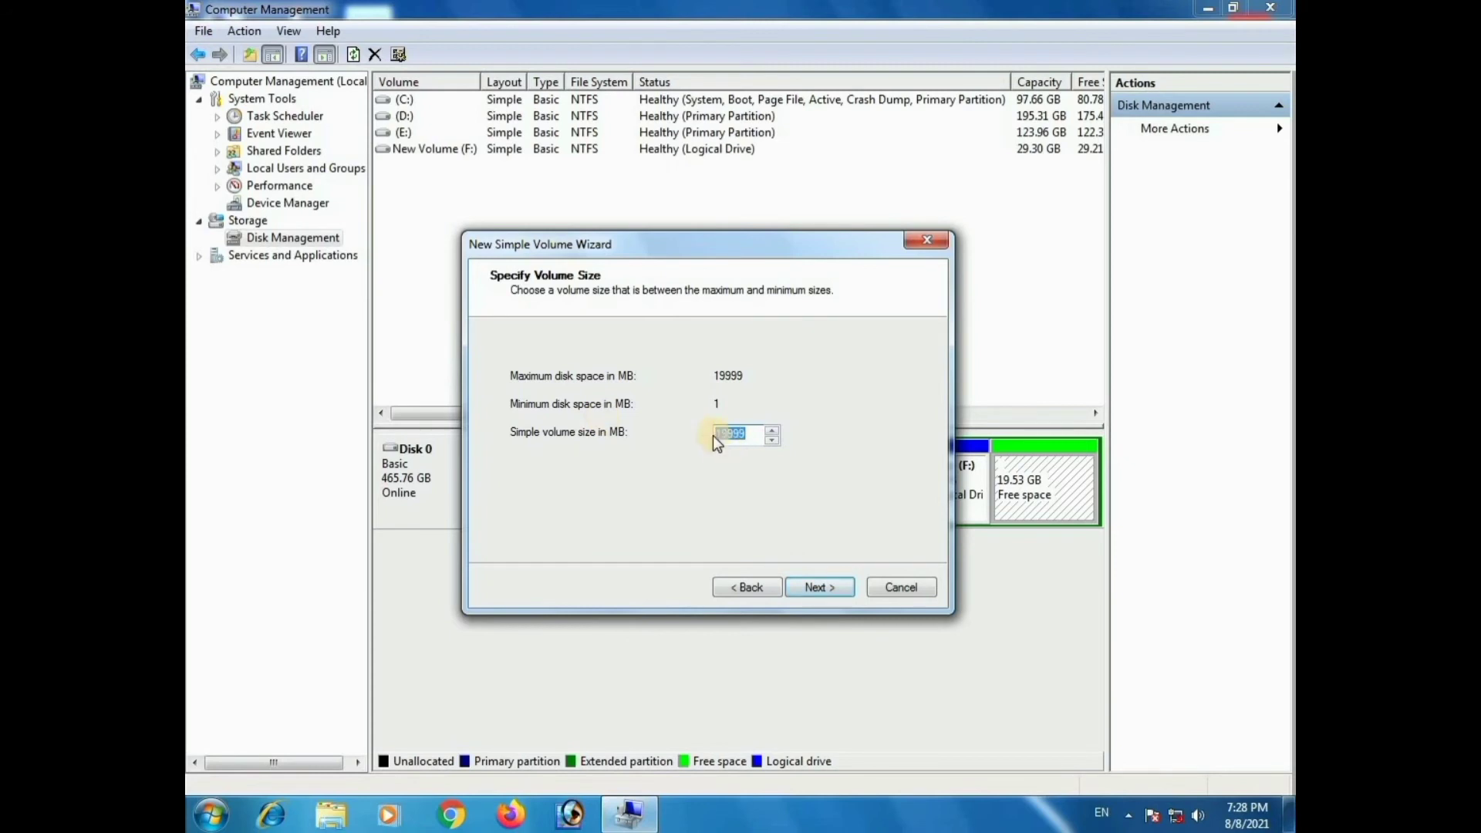
click(823, 589)
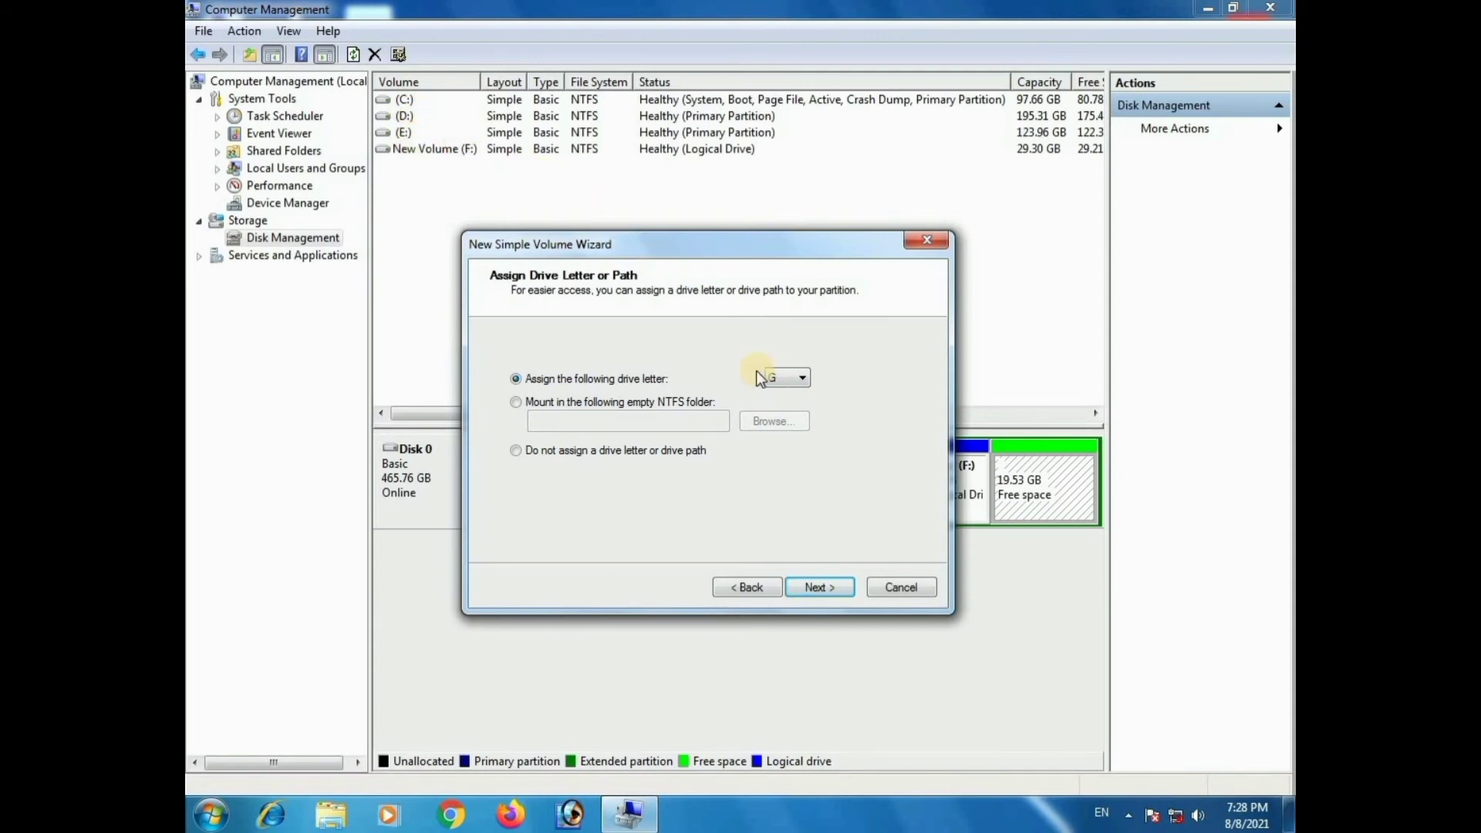
click(816, 587)
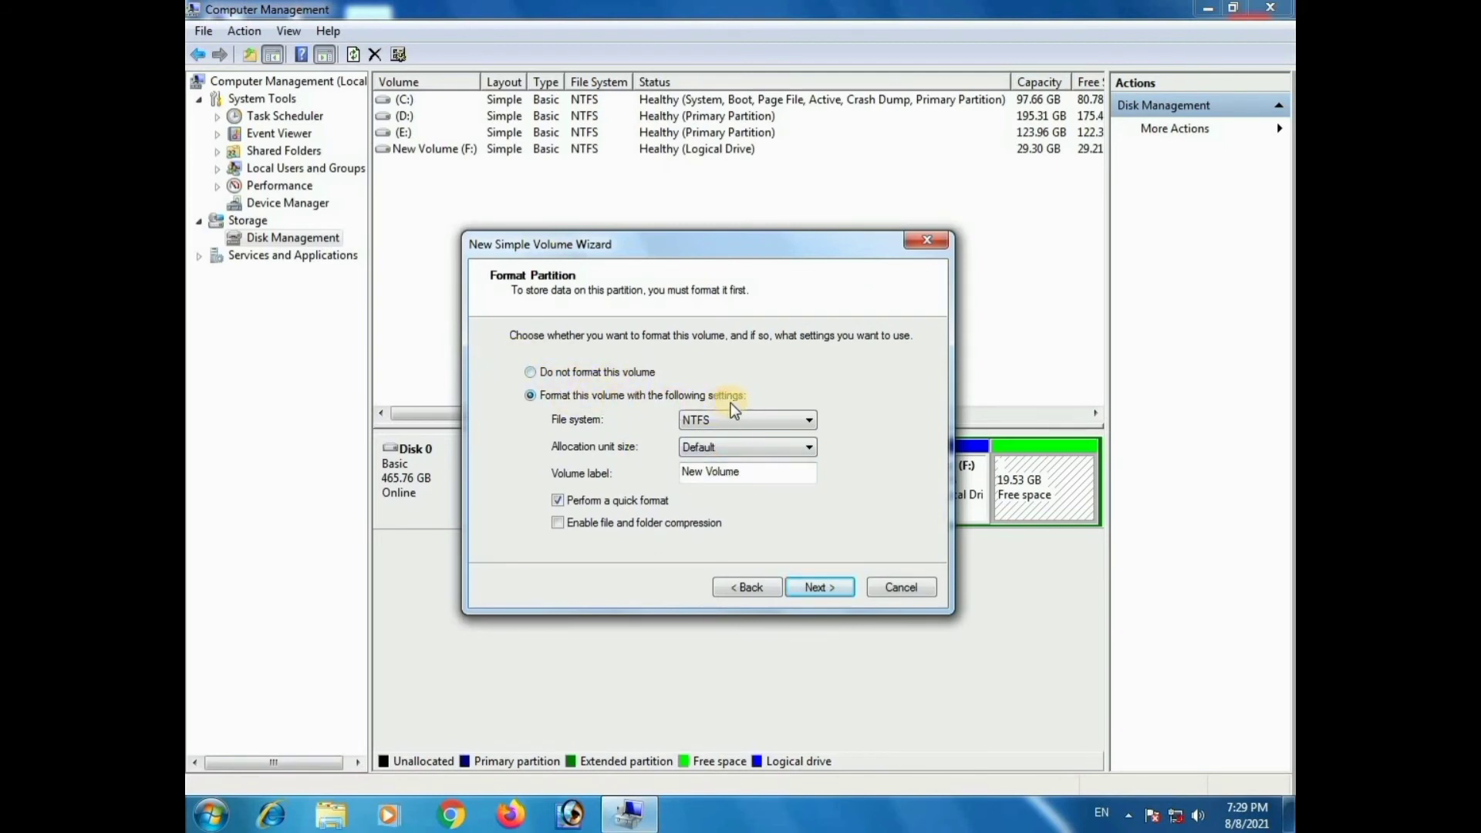
click(839, 586)
scroll(835, 586, down, 2)
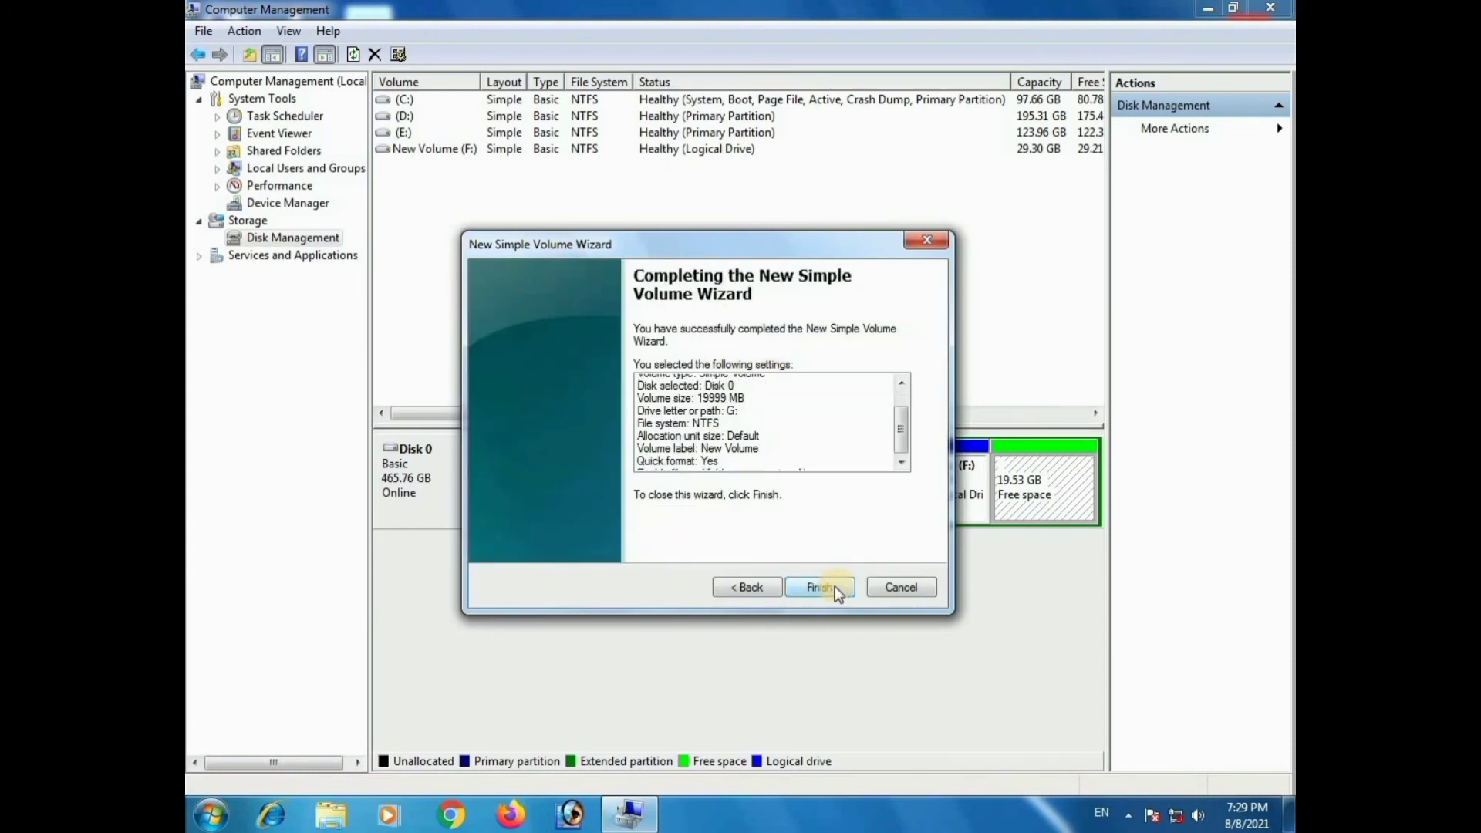
click(835, 586)
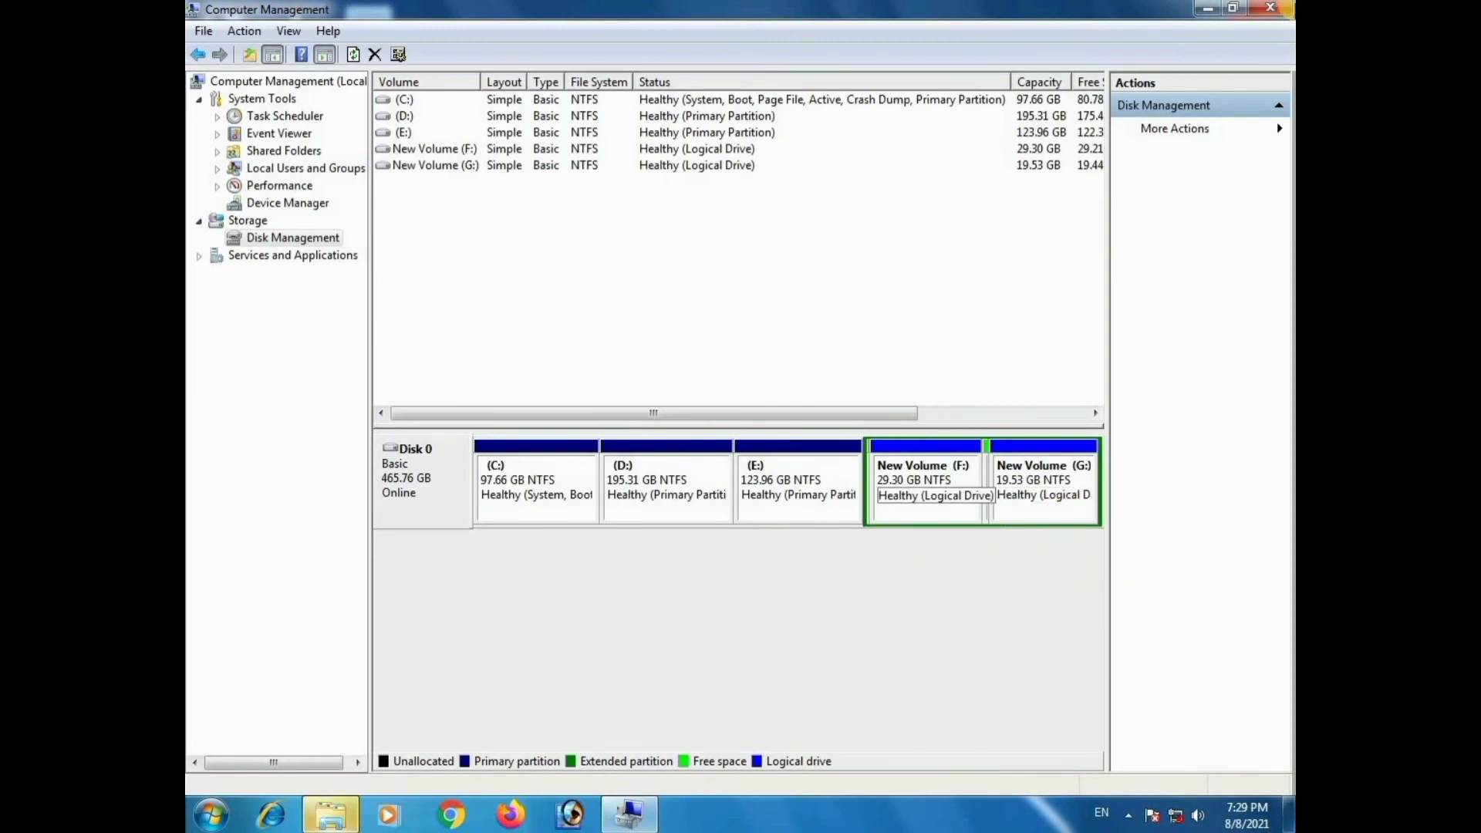
Close Computer Management and refresh the desktop.
click(1270, 8)
click(855, 312)
right_click(839, 260)
right_click(811, 185)
right_click(853, 229)
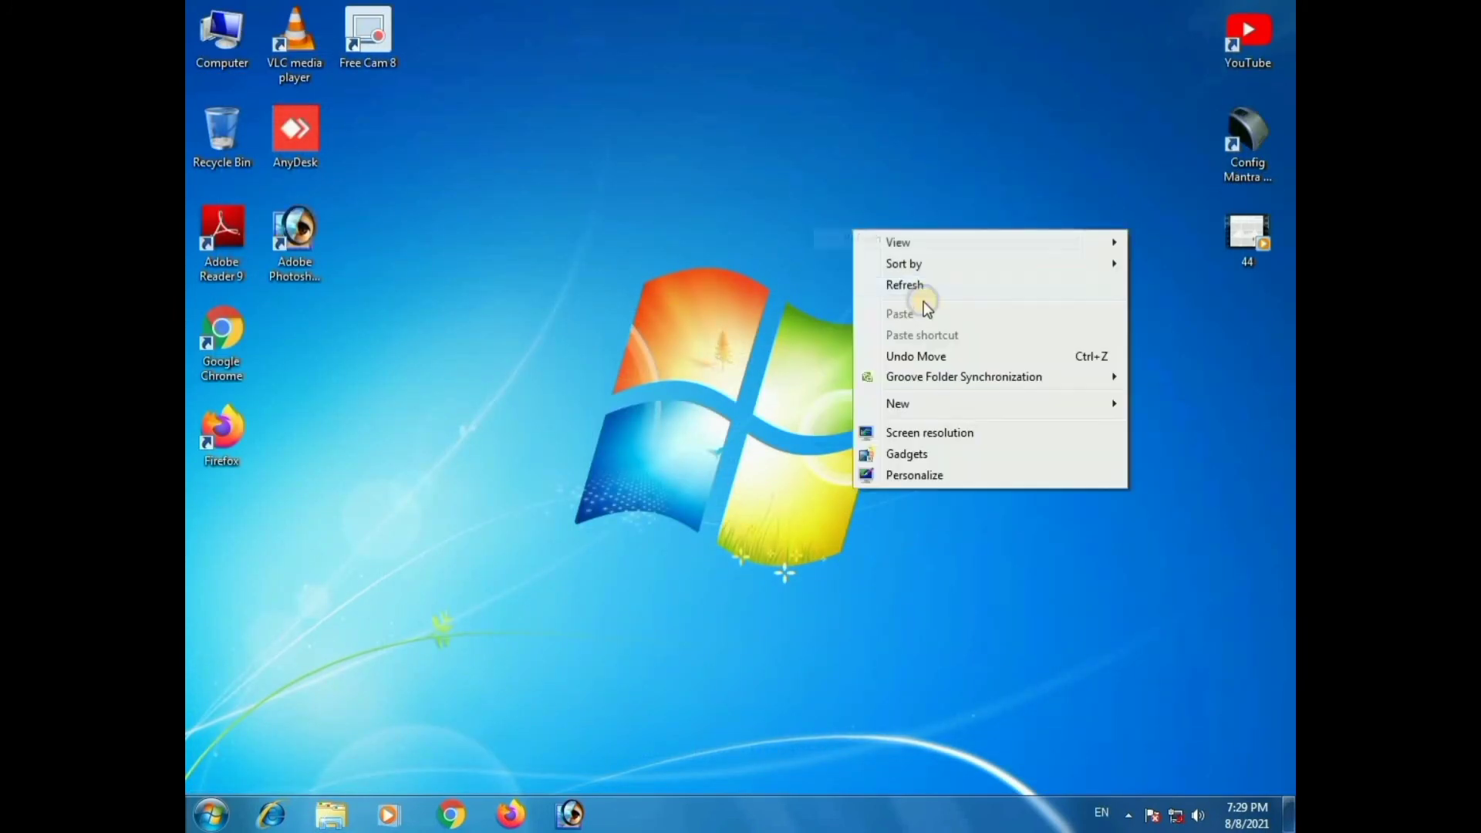
right_click(844, 167)
click(886, 219)
Open Computer in a maximized window, check the drive list for New Volume (G:), refresh it, and close the window.
right_click(204, 58)
click(224, 68)
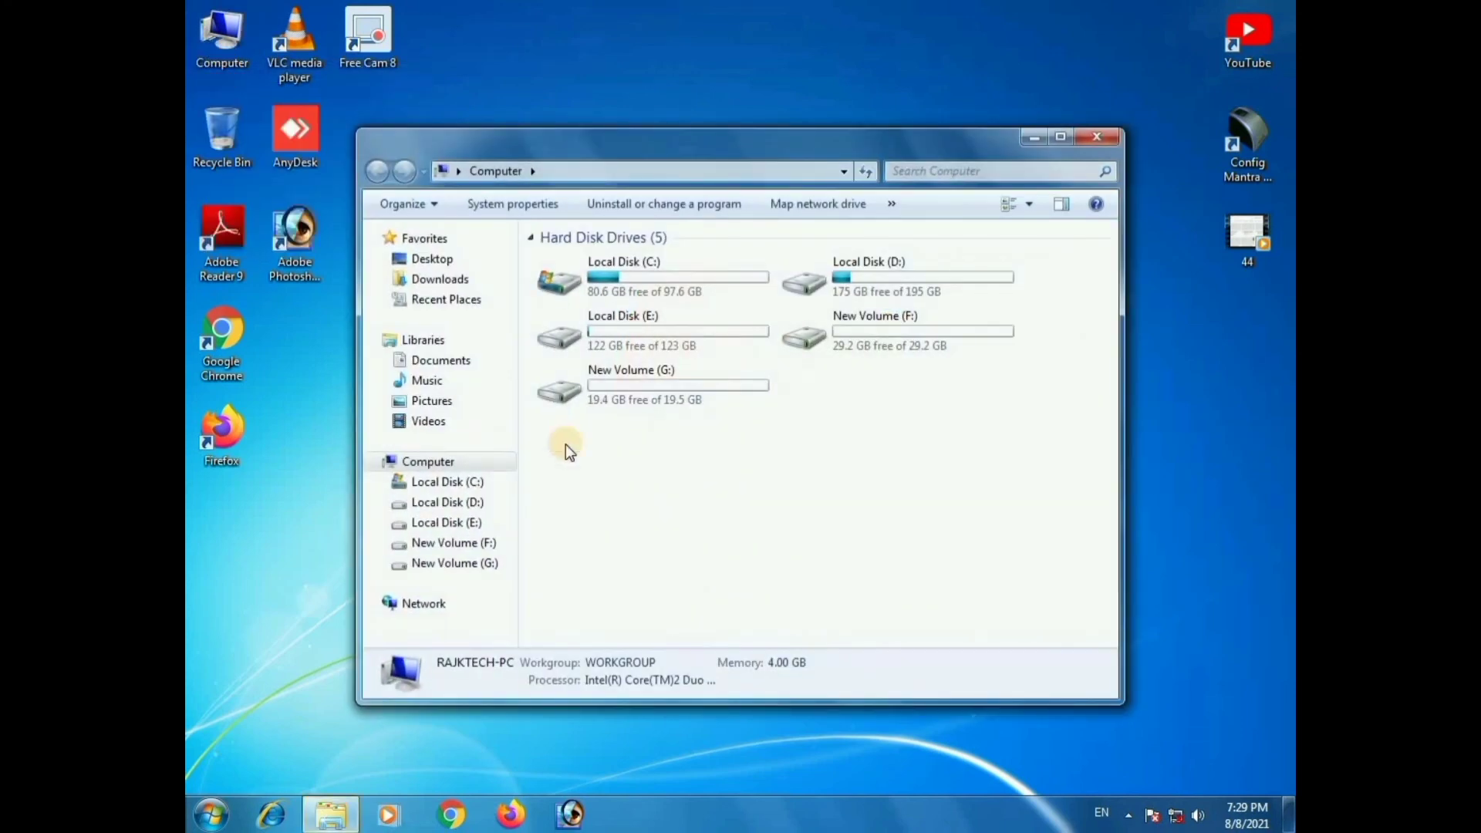
click(1054, 141)
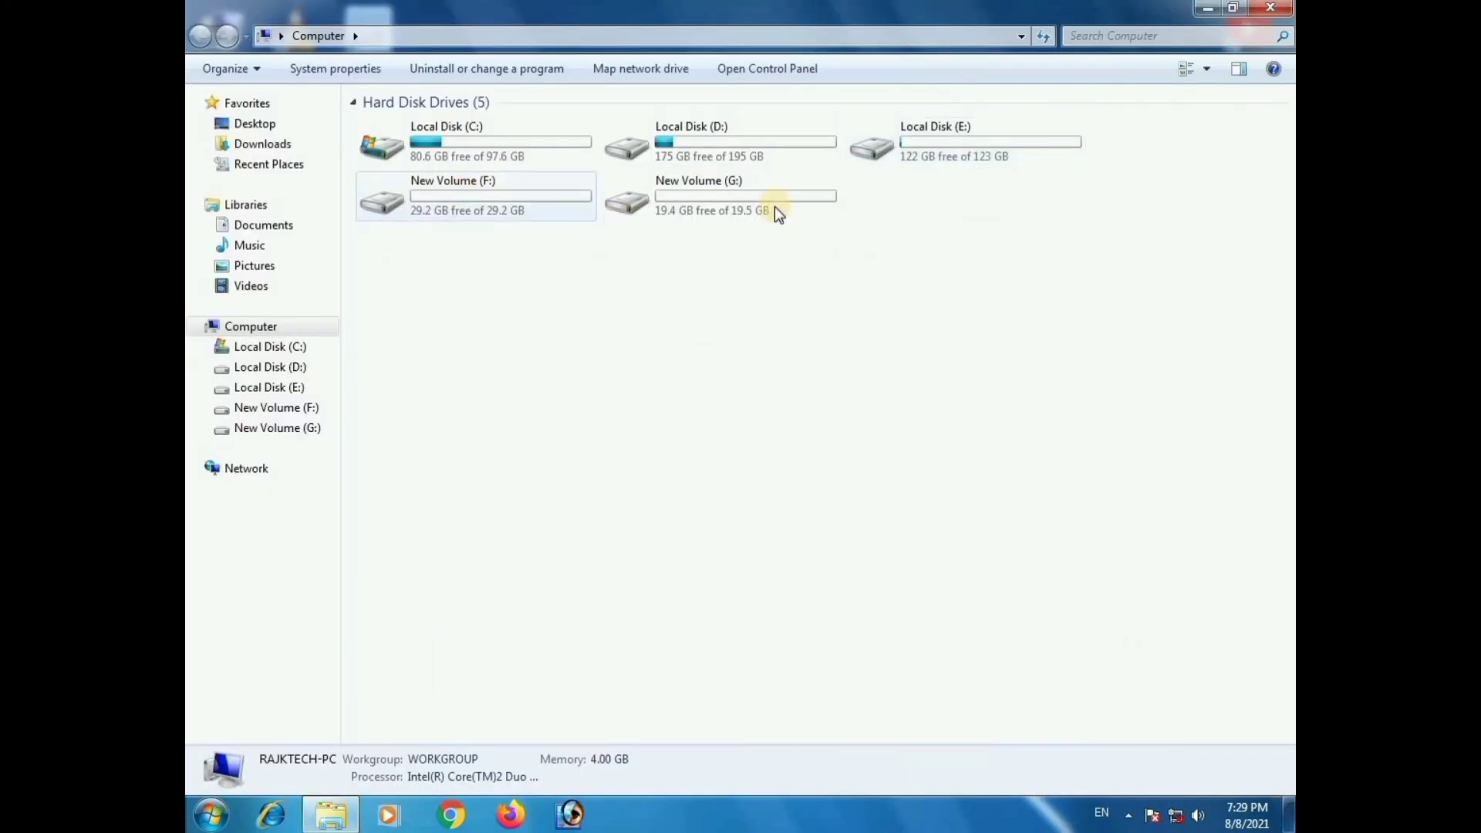
right_click(937, 433)
click(983, 506)
right_click(844, 399)
click(913, 472)
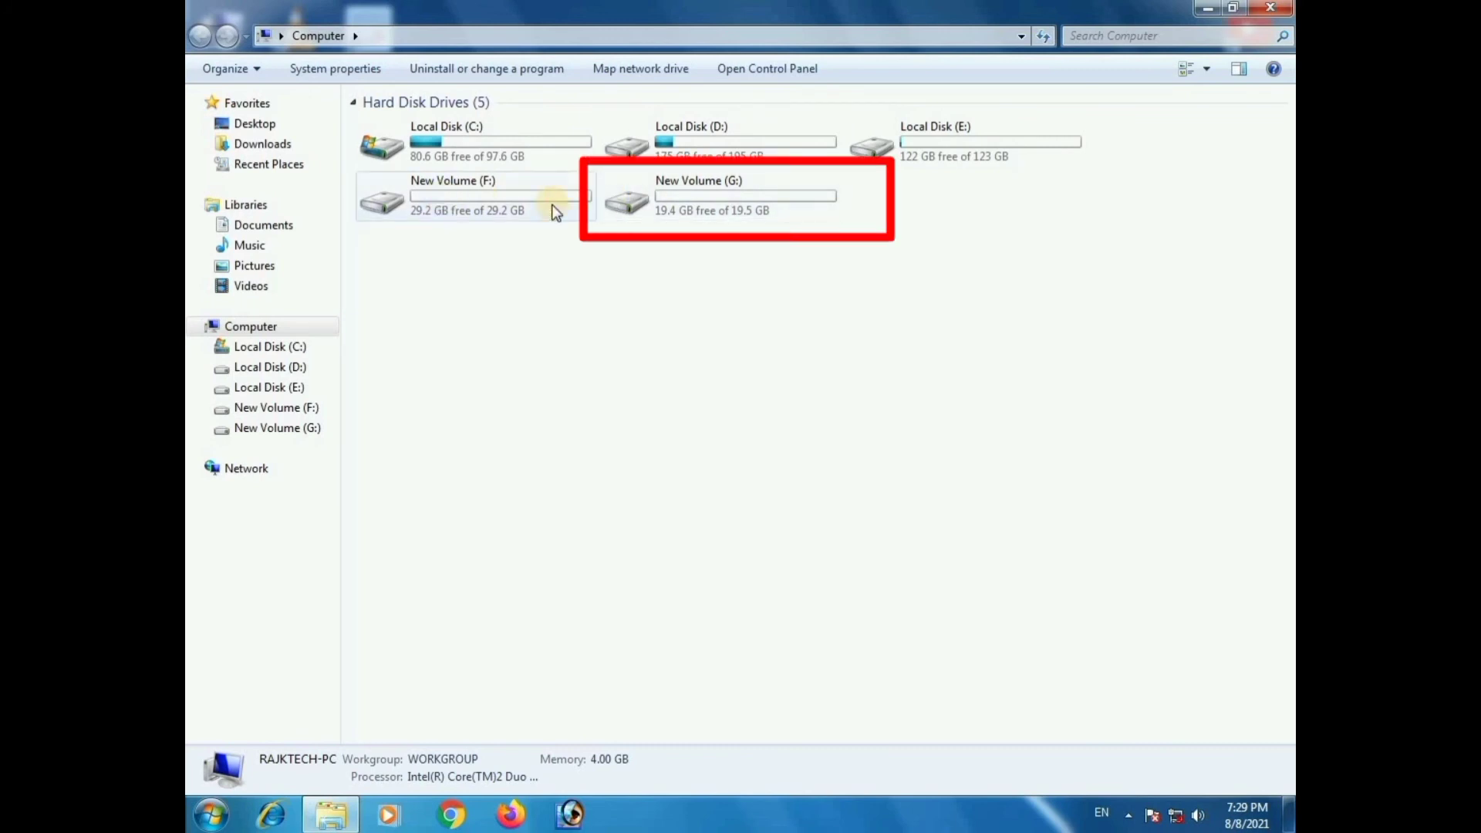
right_click(813, 264)
click(862, 343)
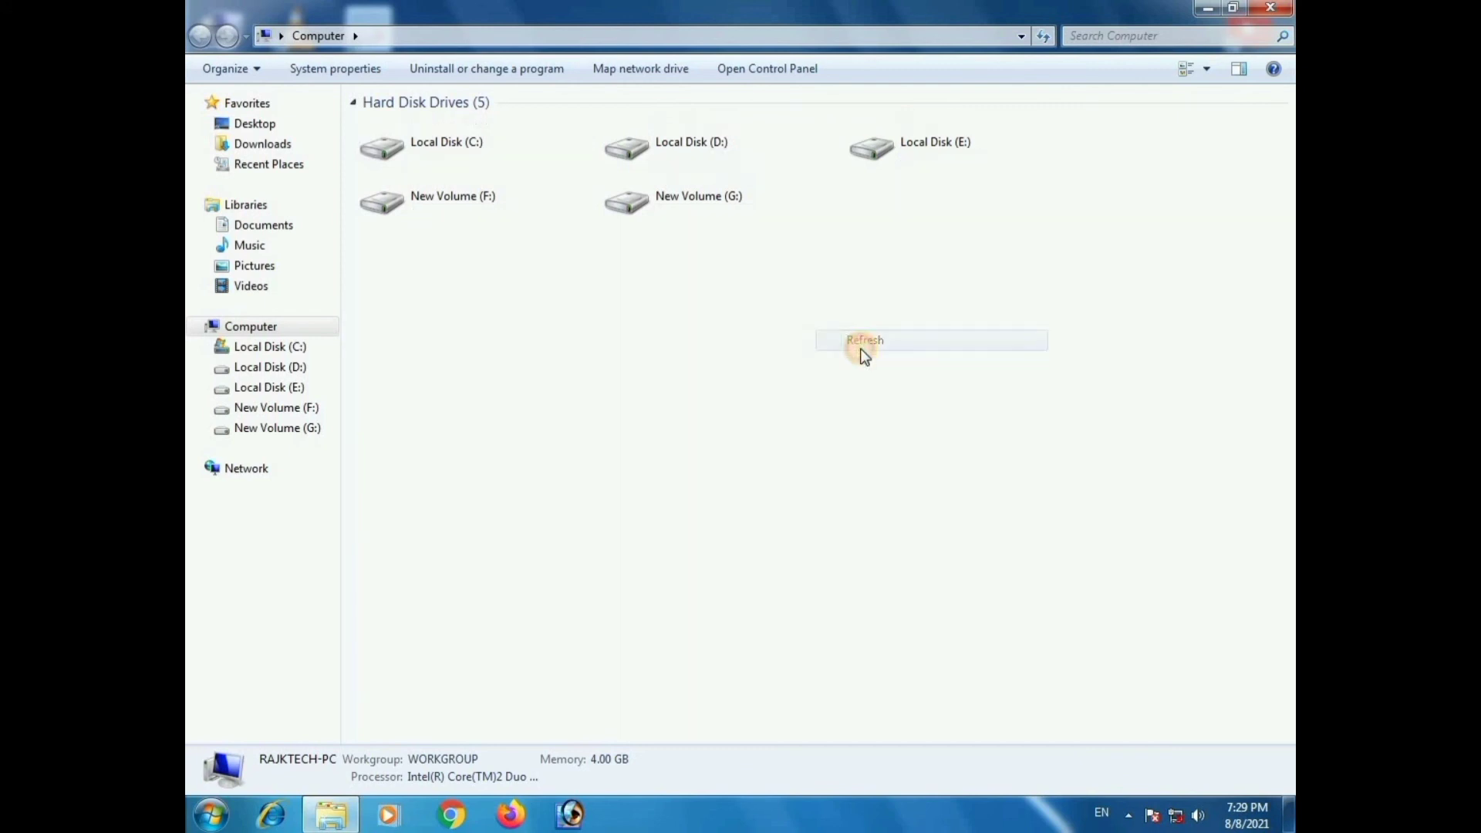
click(1271, 8)
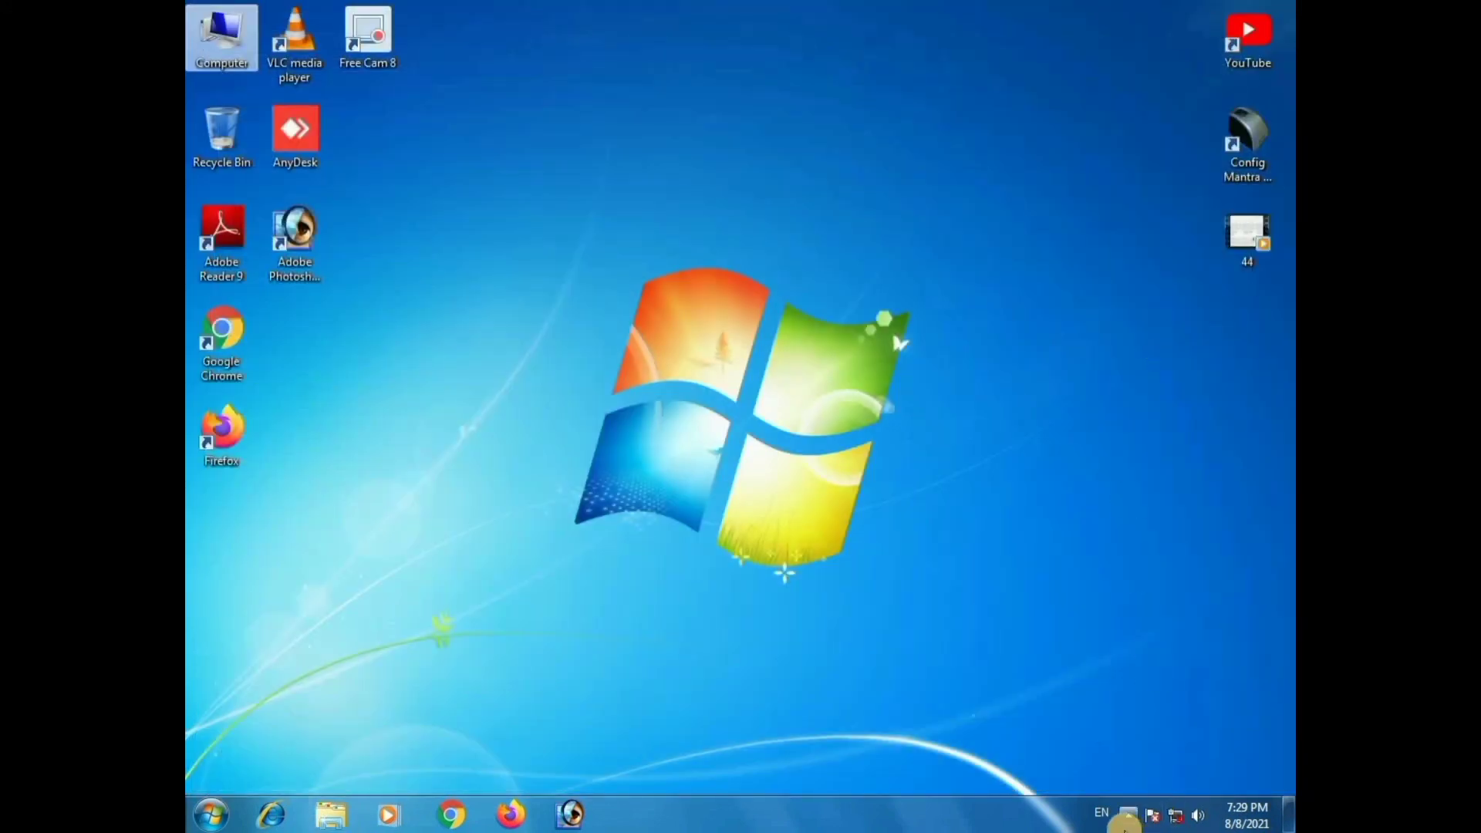
click(1128, 816)
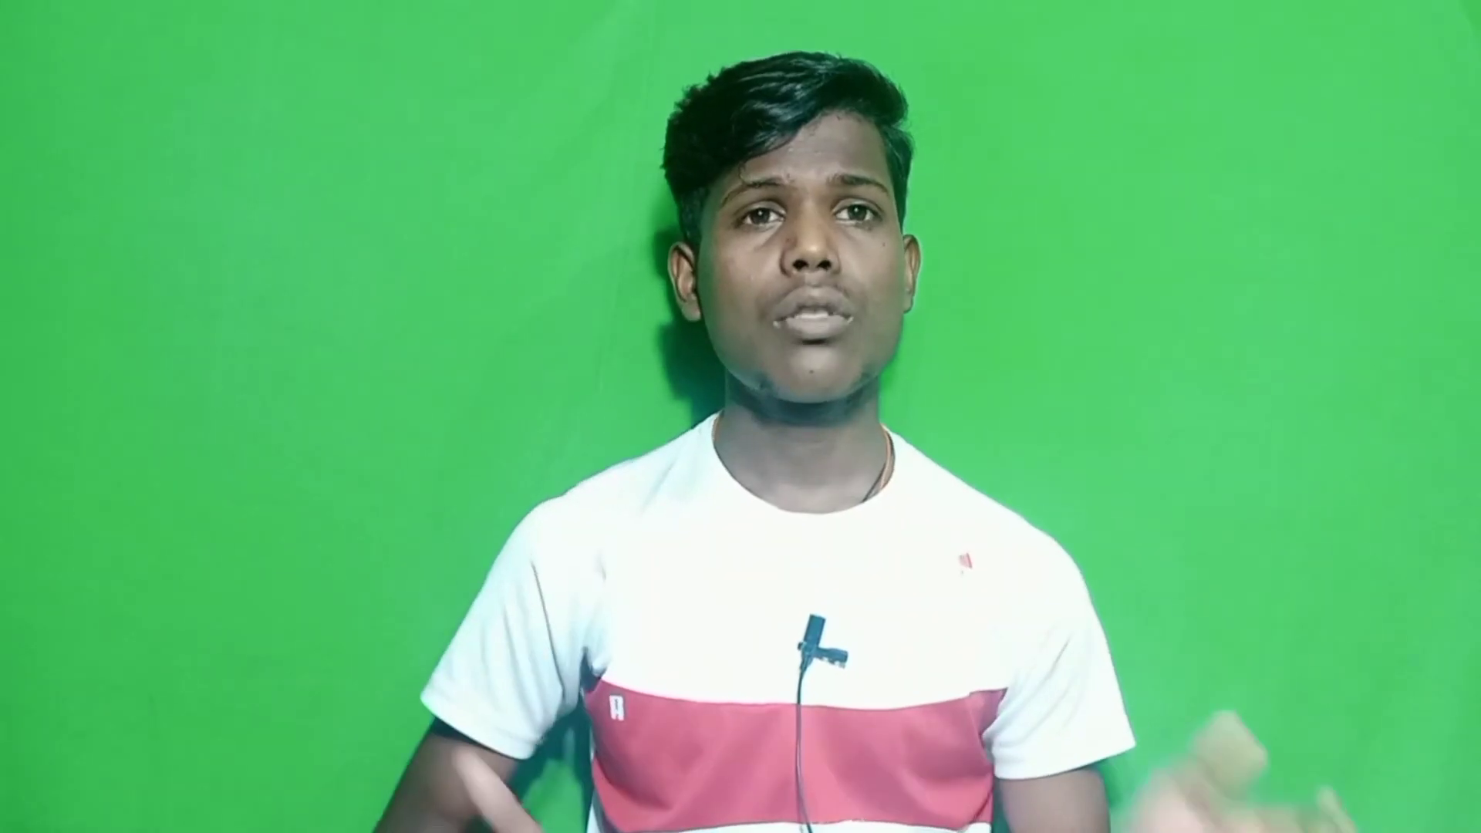